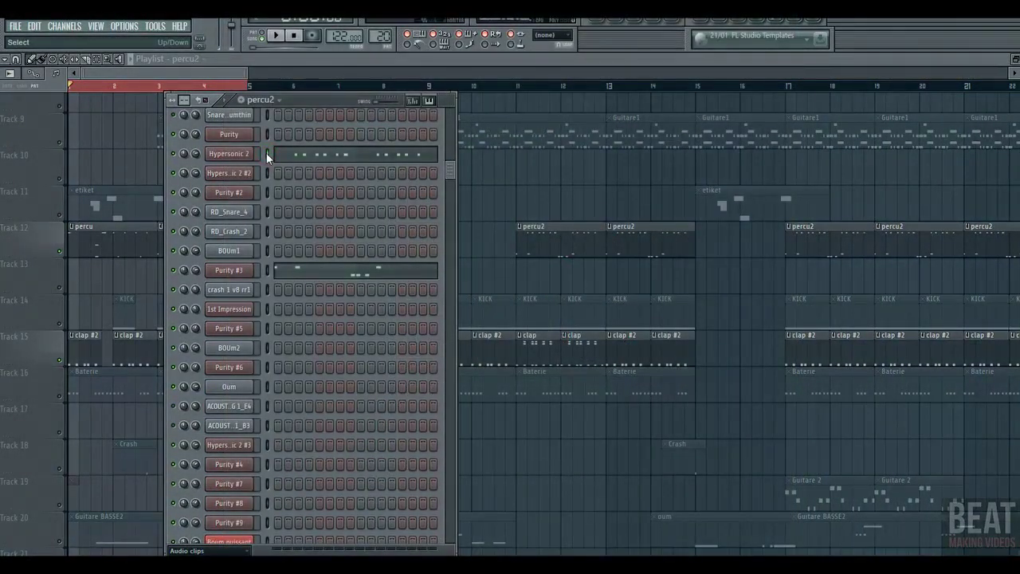
# Step: Open the percu2 pattern's Hypersonic 2 notes in the piano roll, play them, and return to the playlist
pyautogui.click(285, 155)
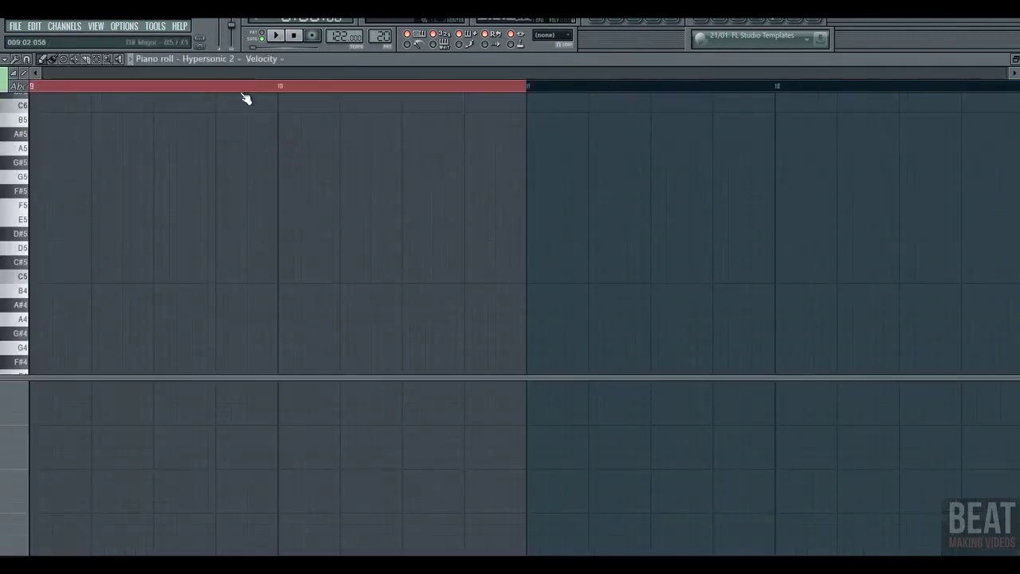
pyautogui.press('space')
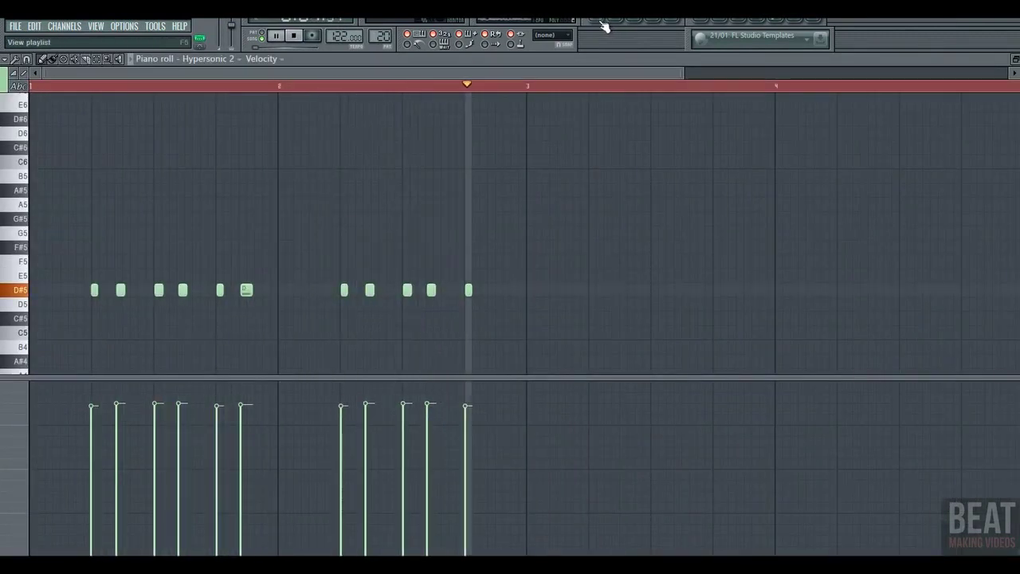
pyautogui.click(603, 27)
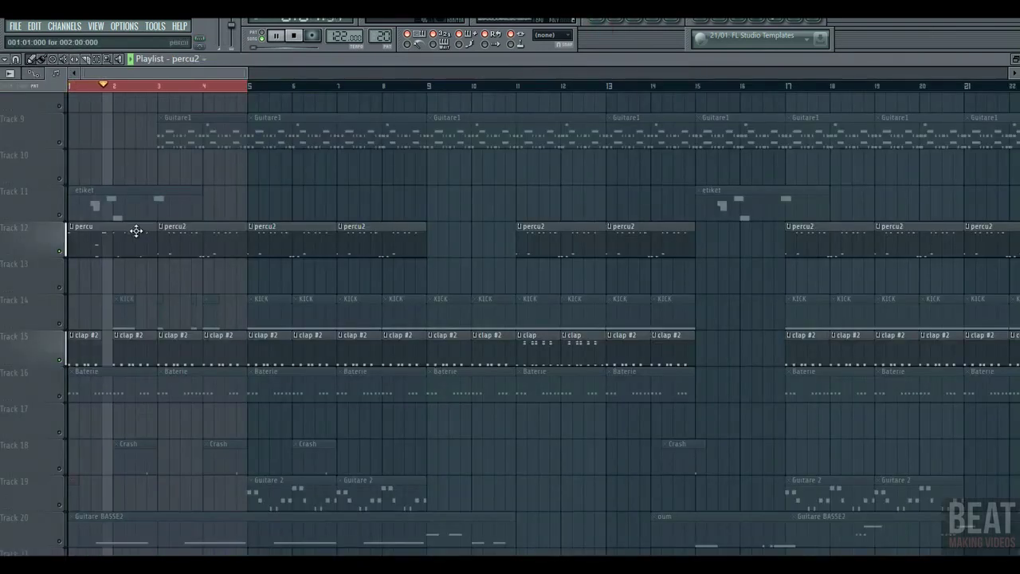
# Step: Open the percu pattern's Purity #3 notes in the piano roll, stop playback, and audition the C#4 key
pyautogui.click(136, 232)
pyautogui.click(620, 26)
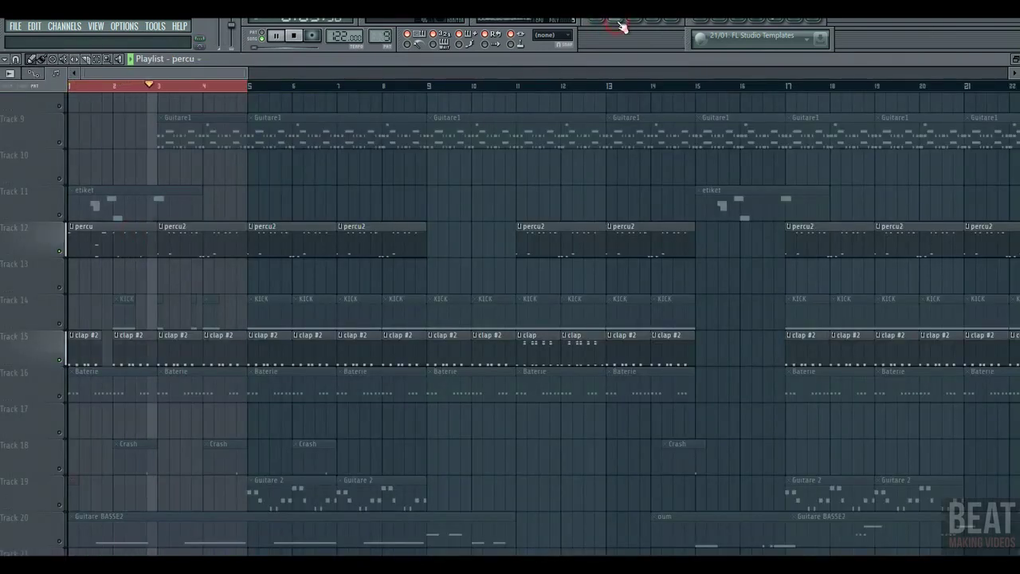
pyautogui.click(621, 26)
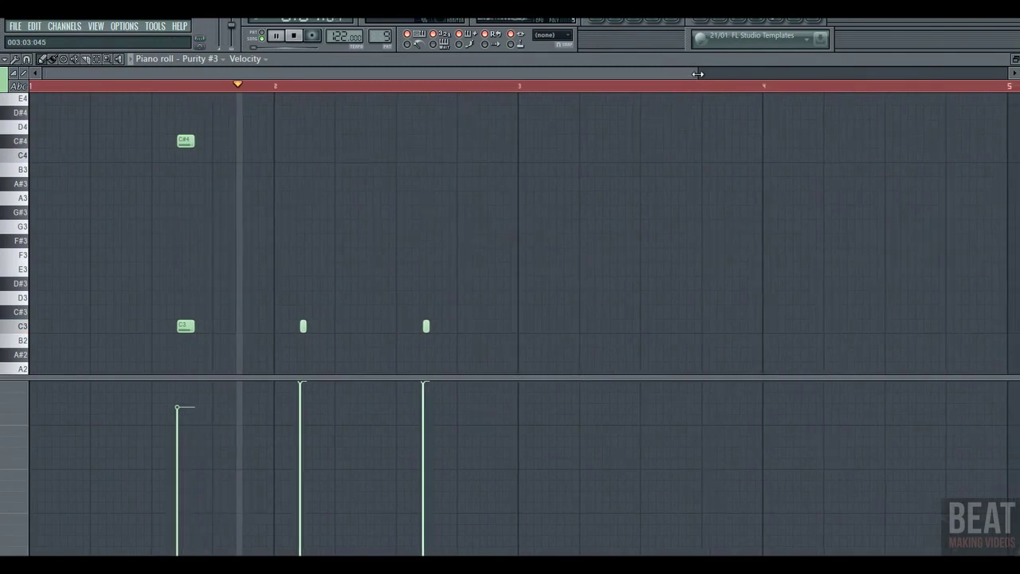
pyautogui.moveTo(697, 74); pyautogui.dragTo(705, 74)
pyautogui.press('space')
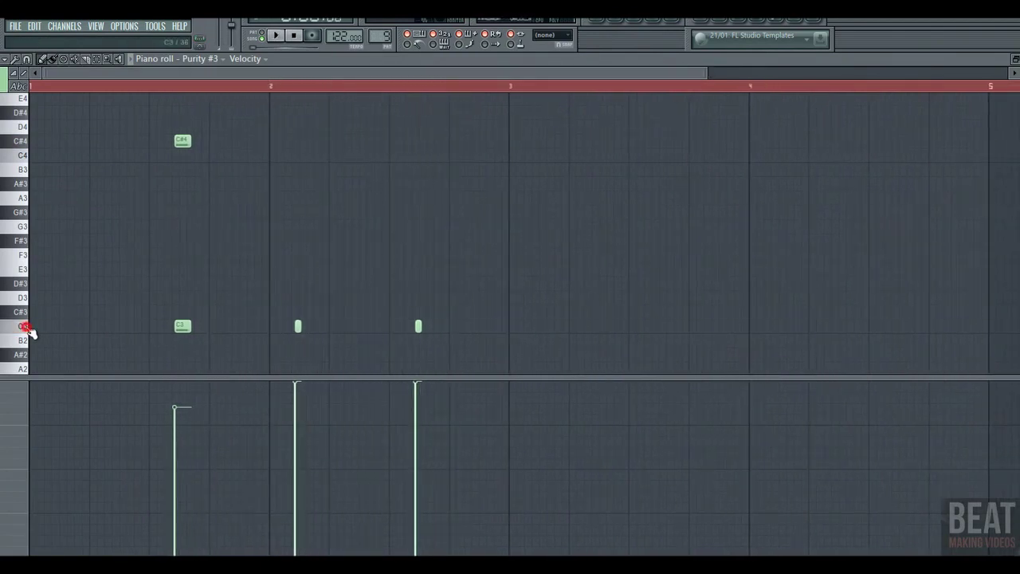
pyautogui.click(24, 145)
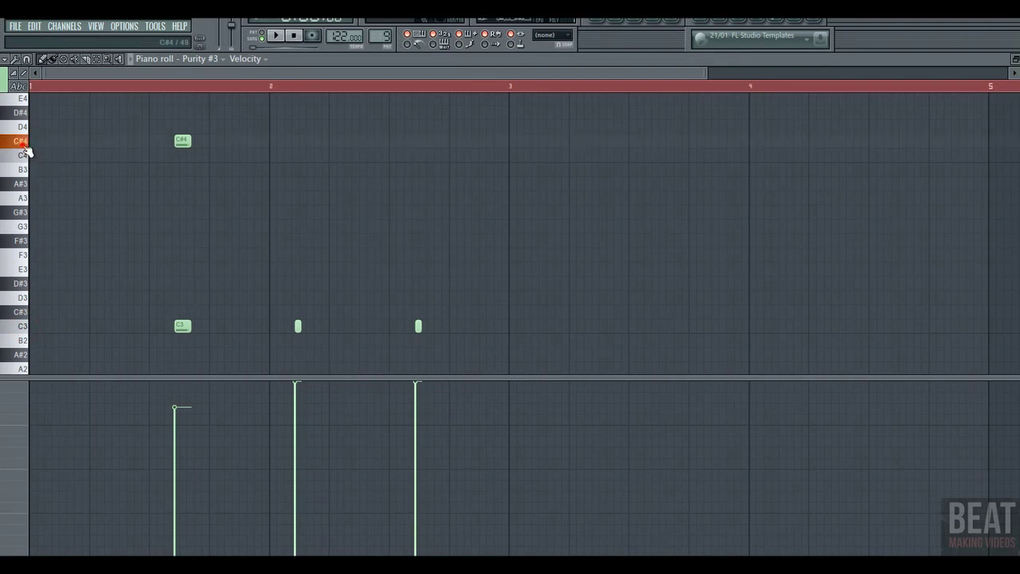
# Step: Inspect the presets loaded in the percu pattern's Purity #3 and Hypersonic 2 instruments, and return to the playlist
pyautogui.click(613, 21)
pyautogui.click(244, 271)
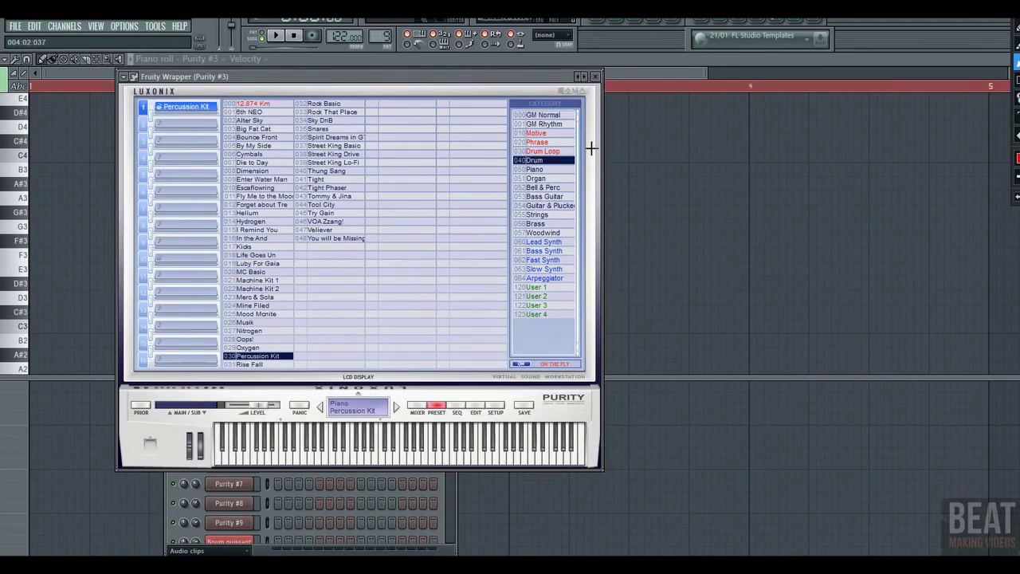
pyautogui.click(595, 78)
pyautogui.click(248, 153)
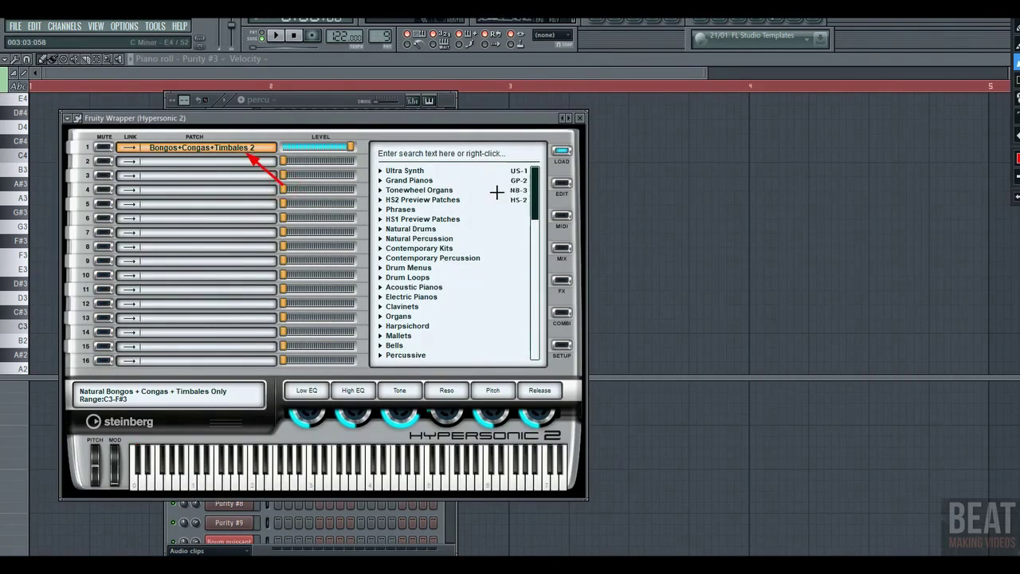
pyautogui.moveTo(487, 201); pyautogui.dragTo(466, 229)
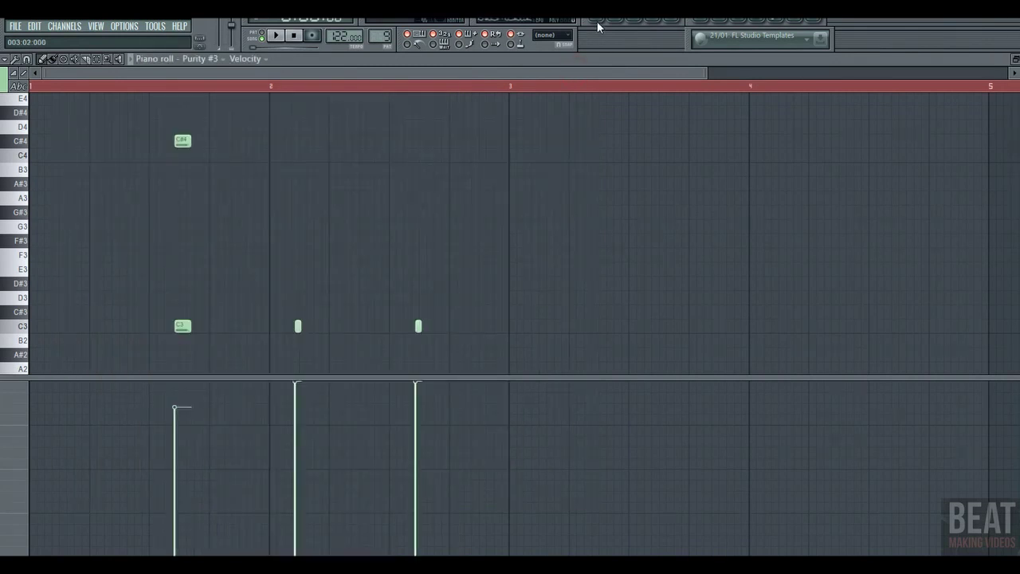
pyautogui.click(597, 22)
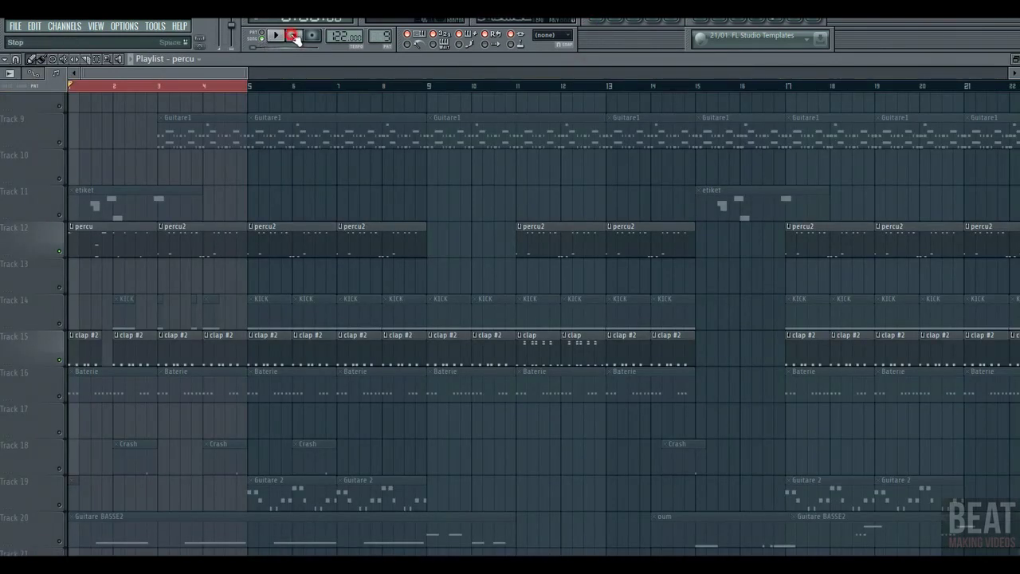
# Step: Play the playlist with the percussion and clap tracks from the start, and stop it
pyautogui.click(275, 35)
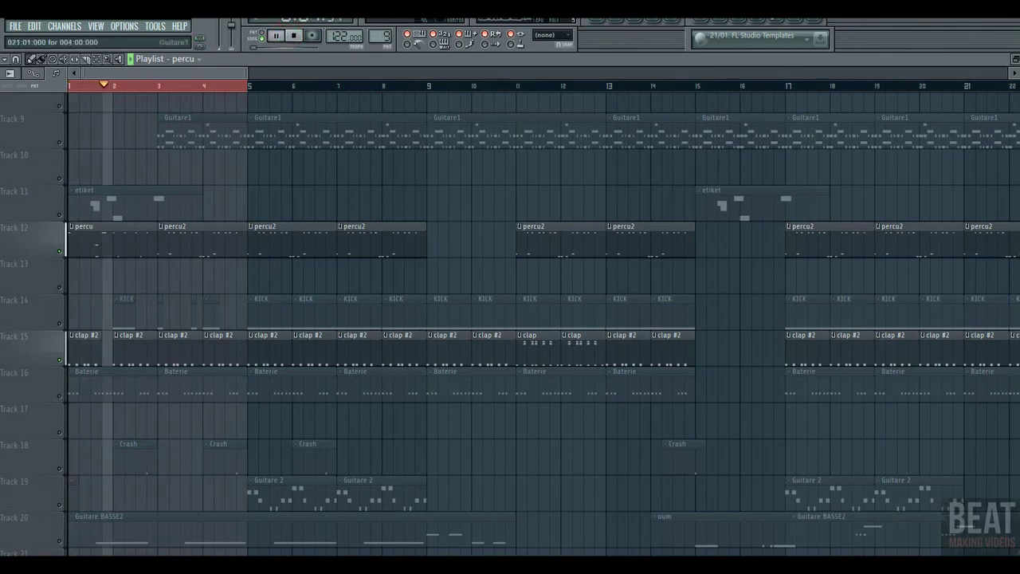
pyautogui.scroll(-1, 880, 132)
pyautogui.scroll(-2, 965, 175)
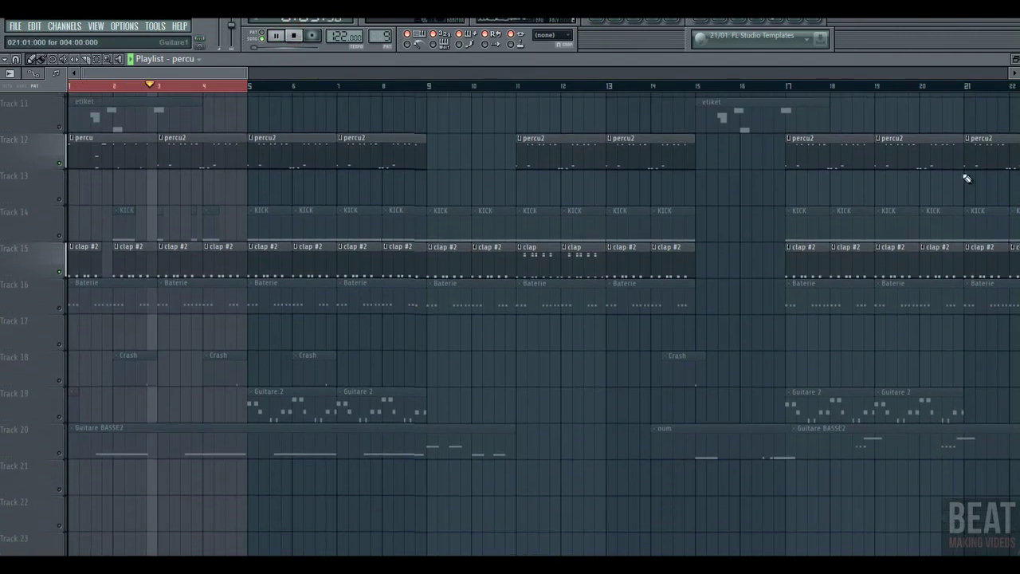
pyautogui.press('space')
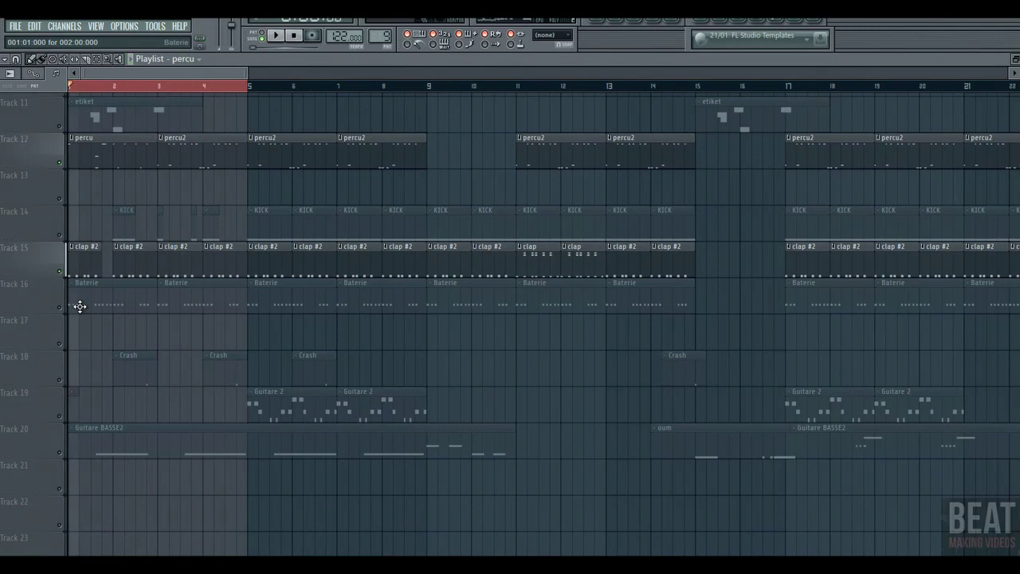
# Step: Unmute Track 16, select the Baterie pattern, and open its Hypersonic 2 #3 instrument
pyautogui.click(59, 307)
pyautogui.click(89, 297)
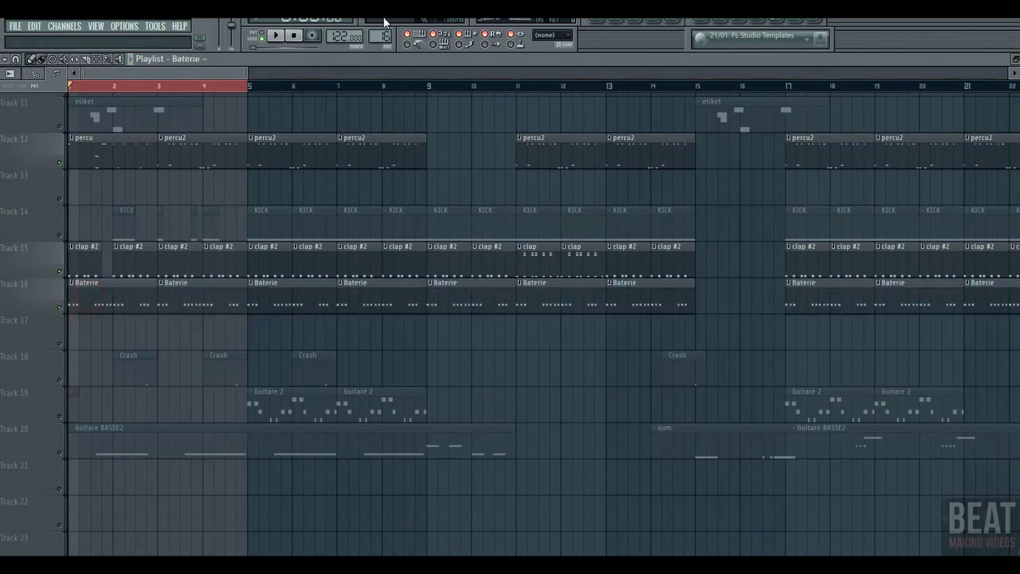
pyautogui.click(621, 21)
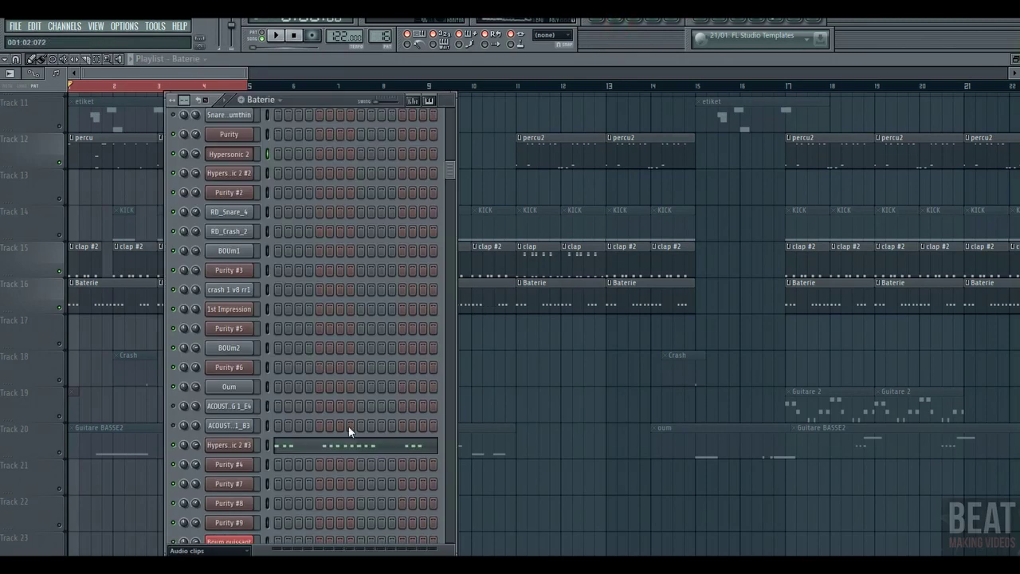
pyautogui.click(249, 446)
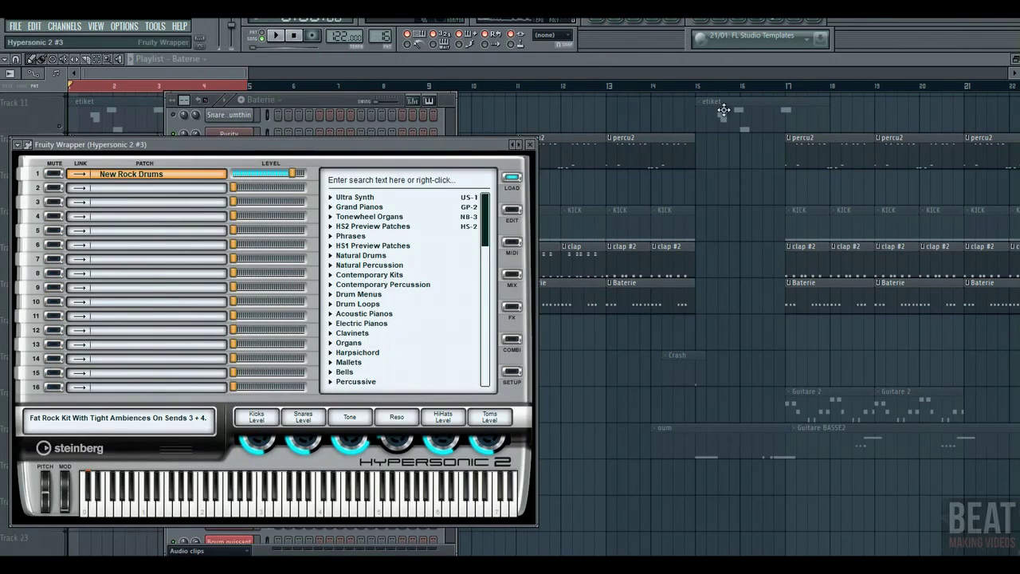
# Step: Audition several low keys of the New Rock Drums patch in Hypersonic 2 #3
pyautogui.click(1005, 15)
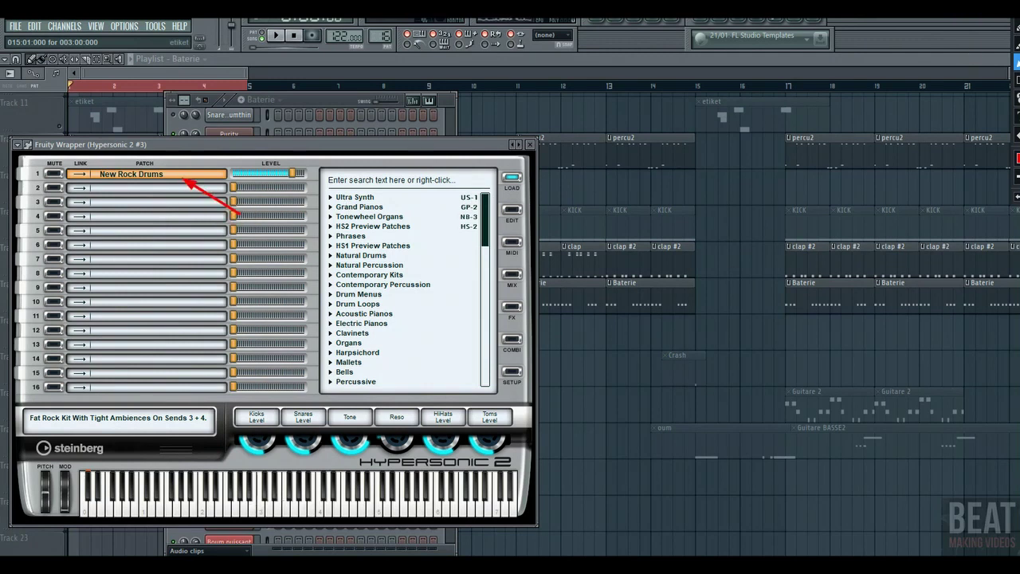
pyautogui.moveTo(305, 514); pyautogui.dragTo(215, 516)
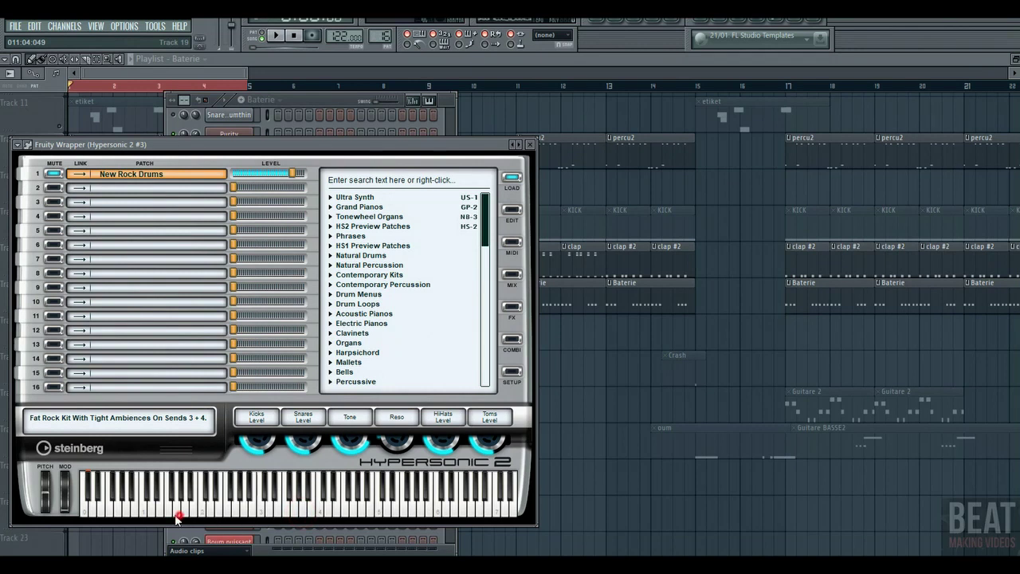
pyautogui.click(170, 515)
pyautogui.click(219, 514)
pyautogui.click(232, 515)
pyautogui.click(210, 514)
# Step: Play the playlist with the Baterie drum clips on Track 16 included
pyautogui.press('space')
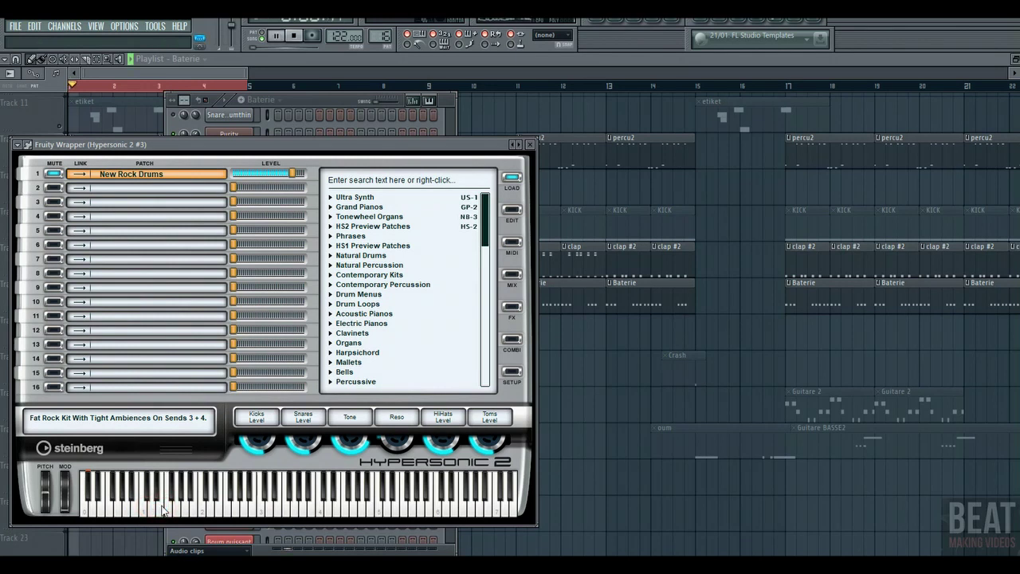
pyautogui.click(213, 76)
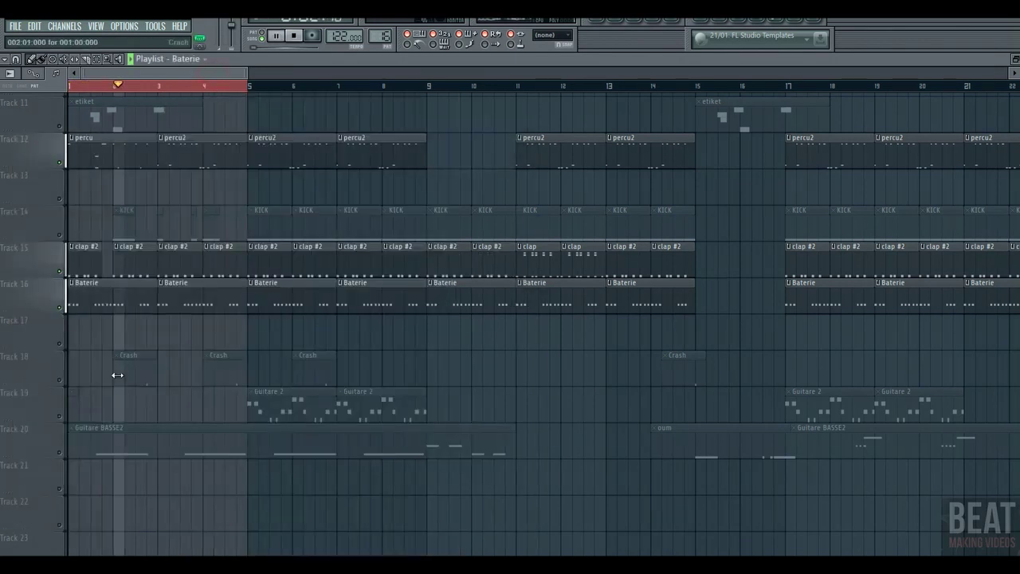
pyautogui.click(119, 303)
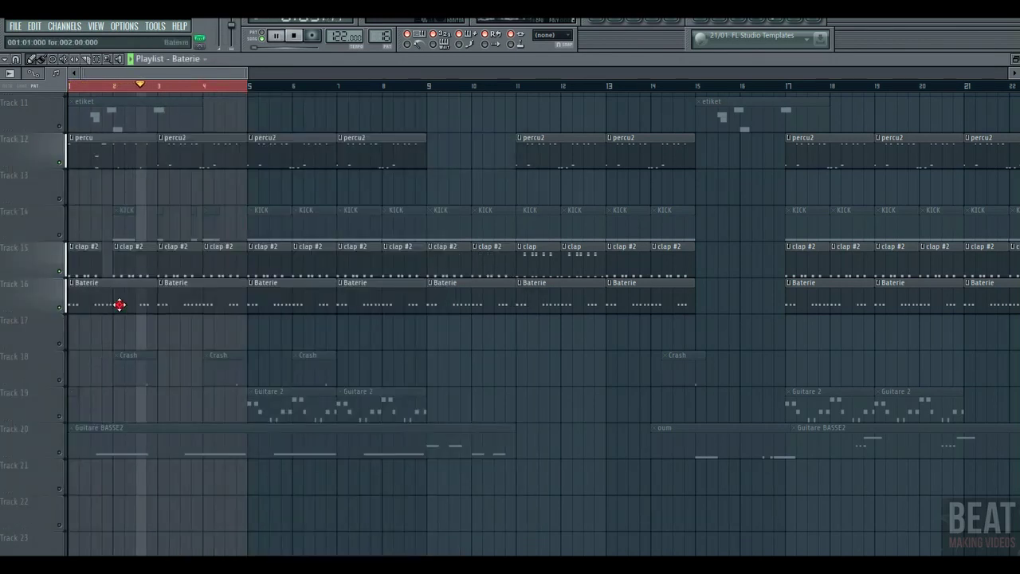
pyautogui.rightClick(63, 307)
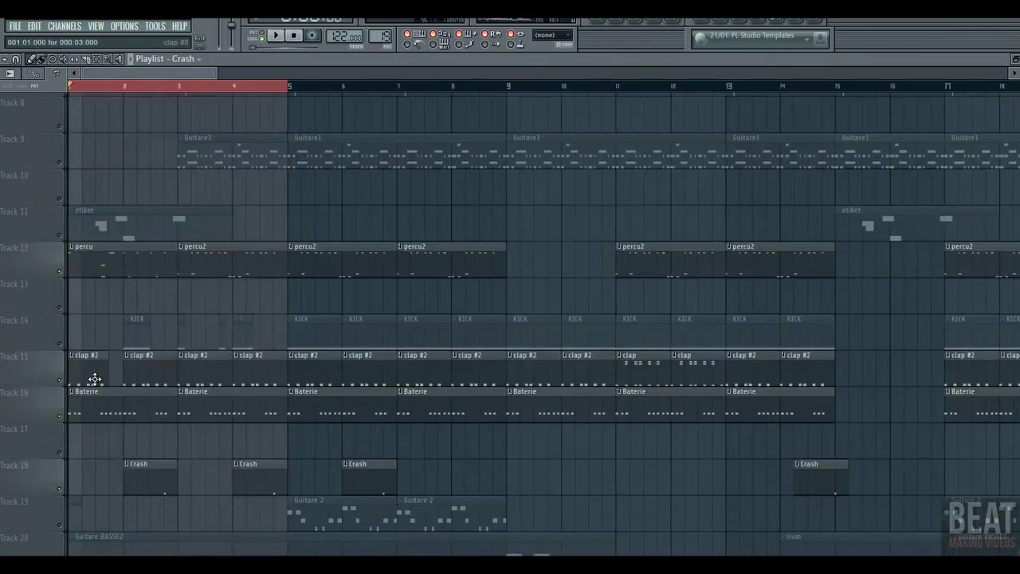
# Step: Unmute Track 4 with the kalimba2 clips and play the arrangement
pyautogui.scroll(-1, 98, 383)
pyautogui.scroll(9, 98, 382)
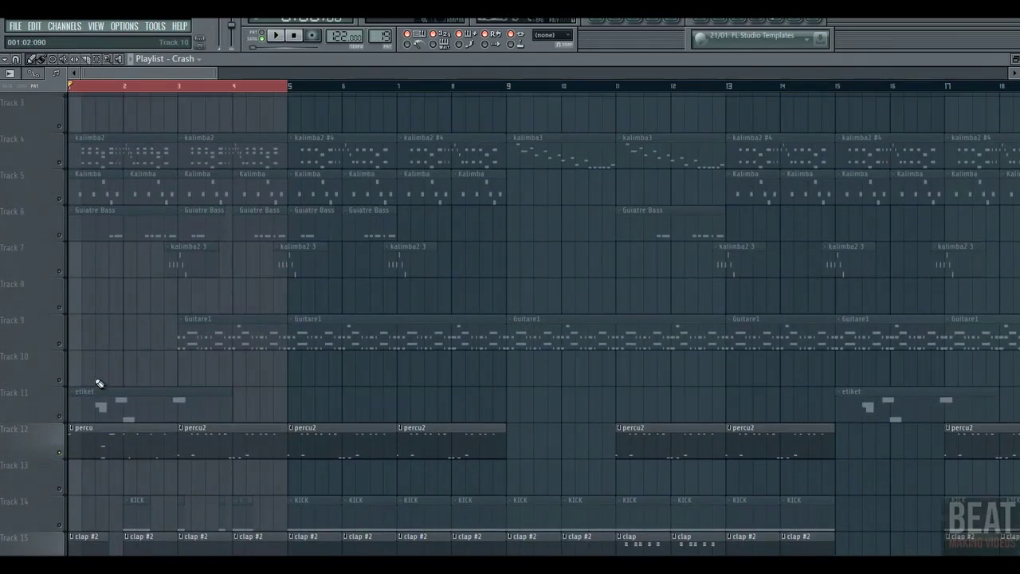
pyautogui.click(60, 162)
pyautogui.press('space')
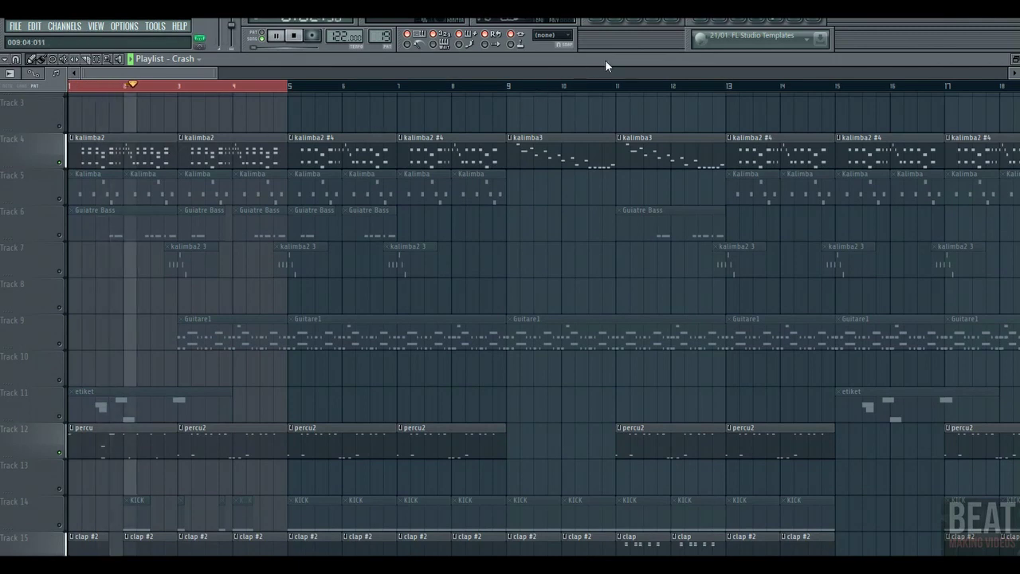
# Step: Unmute Track 5, mute Track 4, and select the Kalimba pattern
pyautogui.click(61, 199)
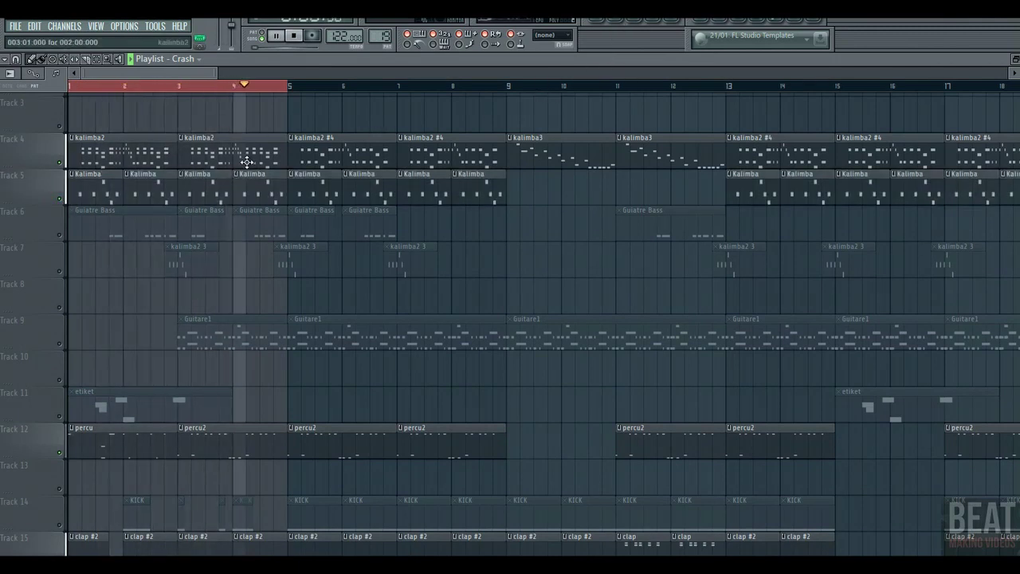
pyautogui.click(60, 162)
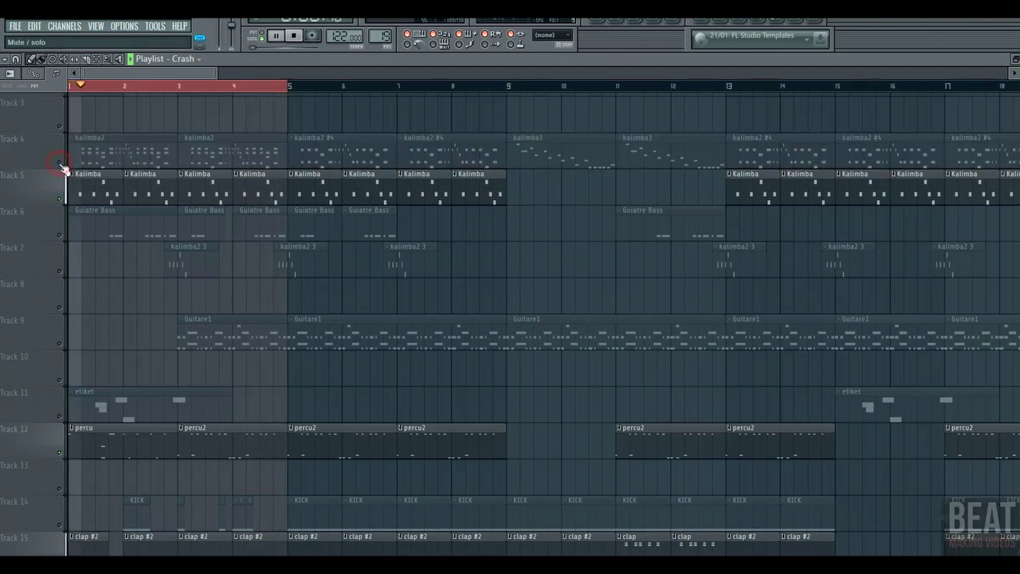
pyautogui.click(104, 182)
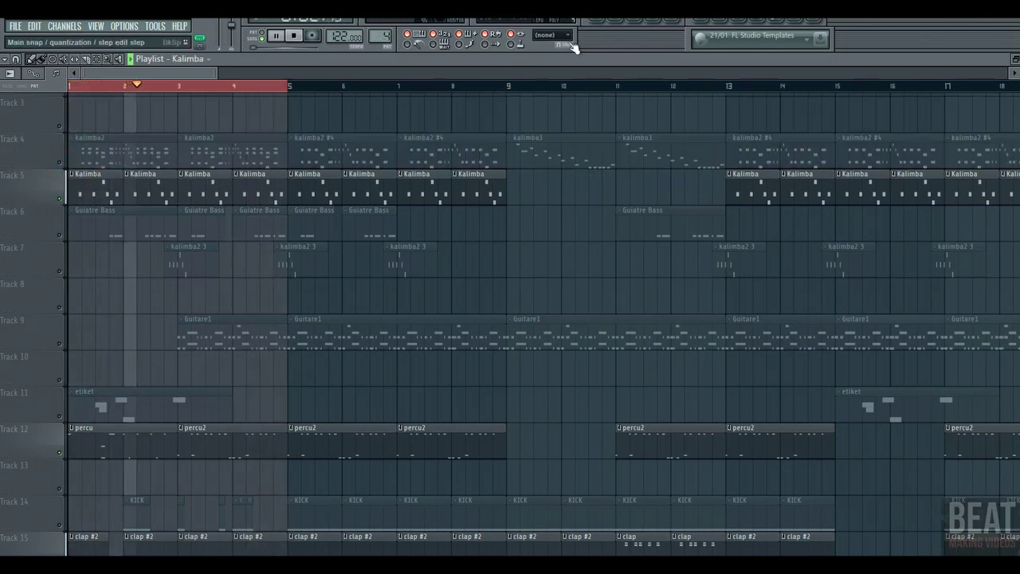
# Step: In the Kalimba pattern's Purity piano roll, shift the D5 note and the E5 just before it slightly earlier, and stop playback
pyautogui.click(615, 22)
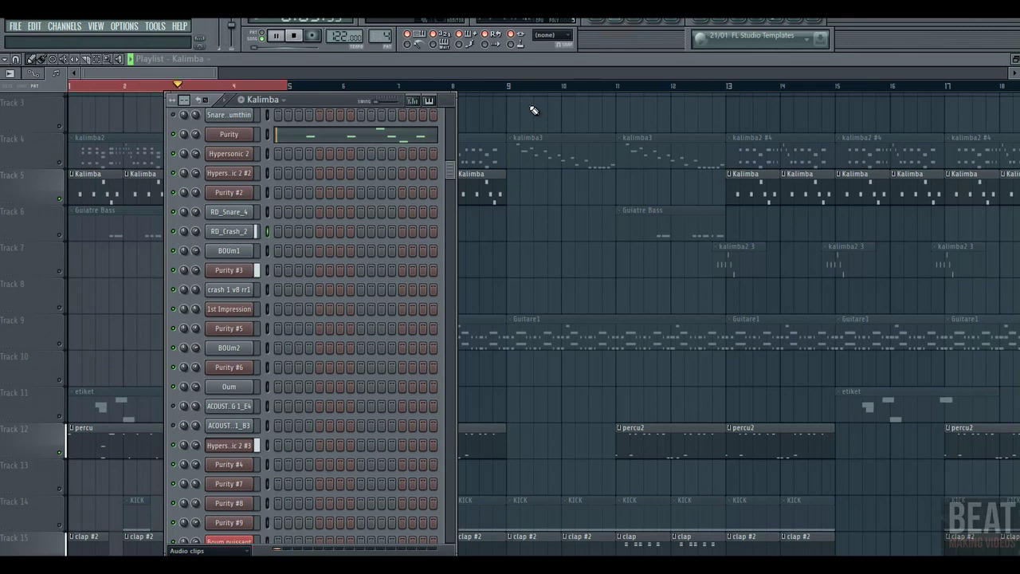
pyautogui.click(392, 133)
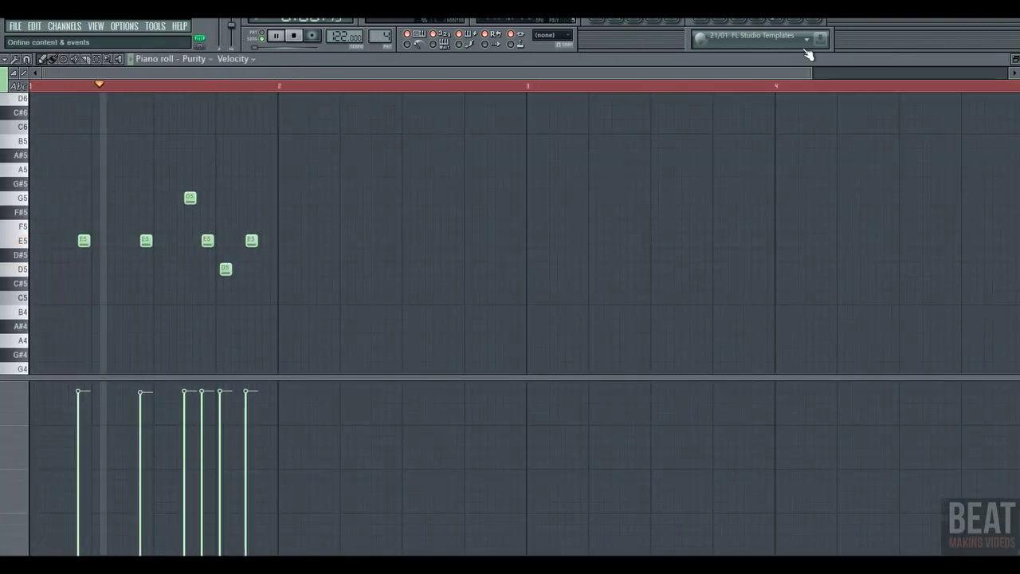
pyautogui.moveTo(812, 71); pyautogui.dragTo(491, 74)
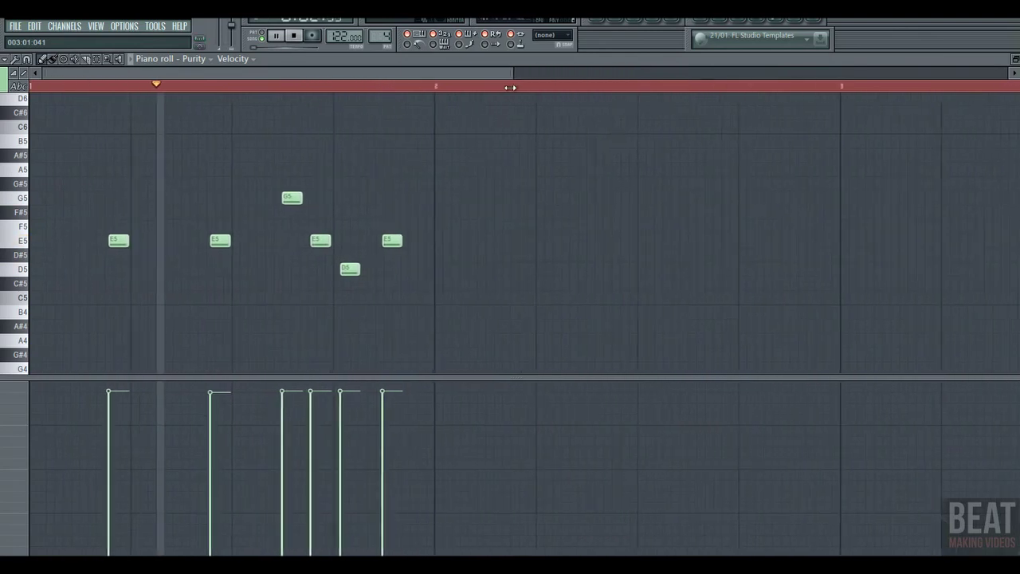
pyautogui.moveTo(348, 269); pyautogui.dragTo(319, 246)
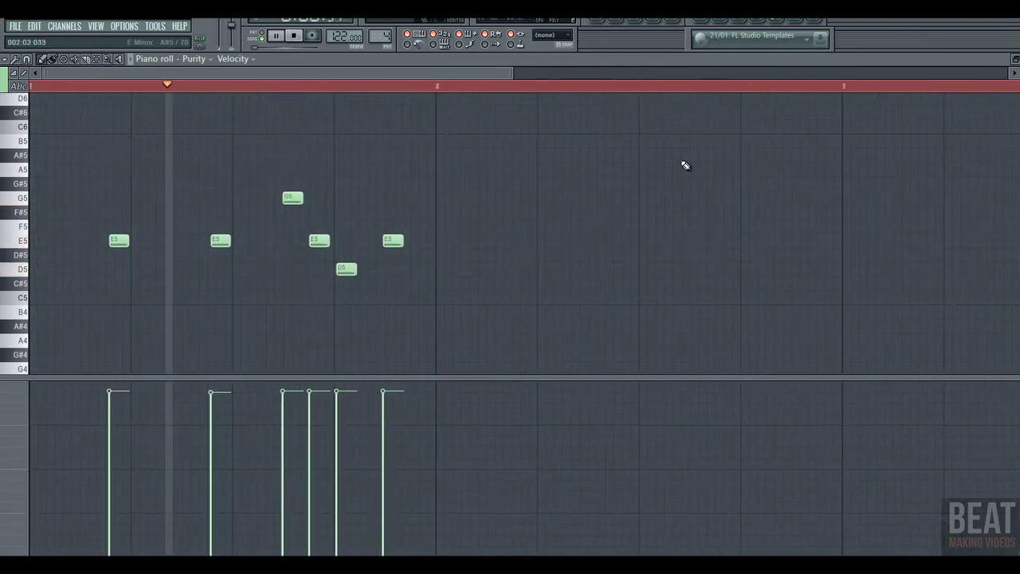
pyautogui.press('space')
# Step: Open the Kalimba pattern's Purity instrument to view its loaded preset
pyautogui.click(616, 23)
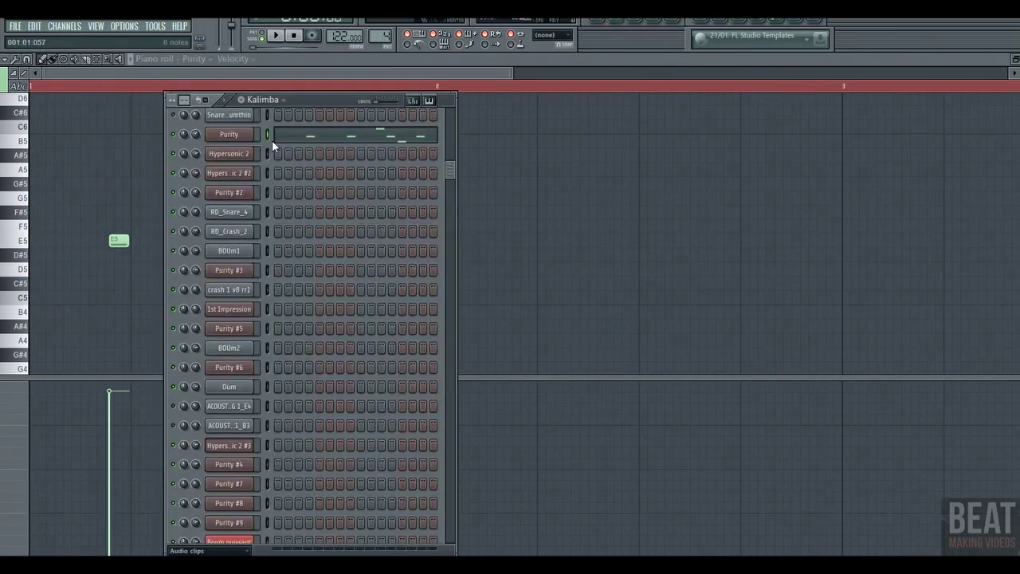
pyautogui.click(242, 137)
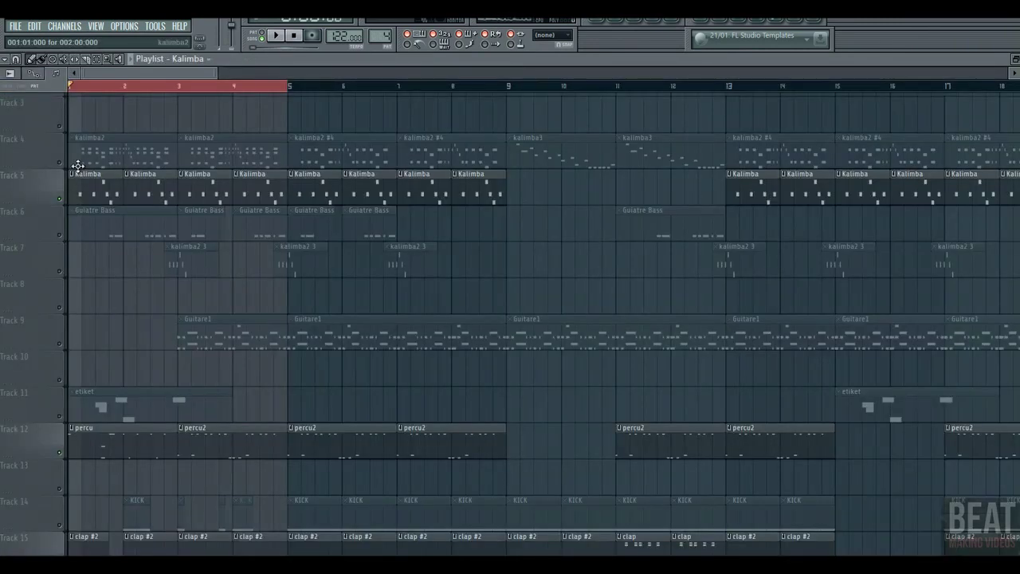
# Step: Unmute Track 4, select the kalimba2 pattern, and start playback of the arrangement
pyautogui.click(60, 162)
pyautogui.click(98, 158)
pyautogui.press('space')
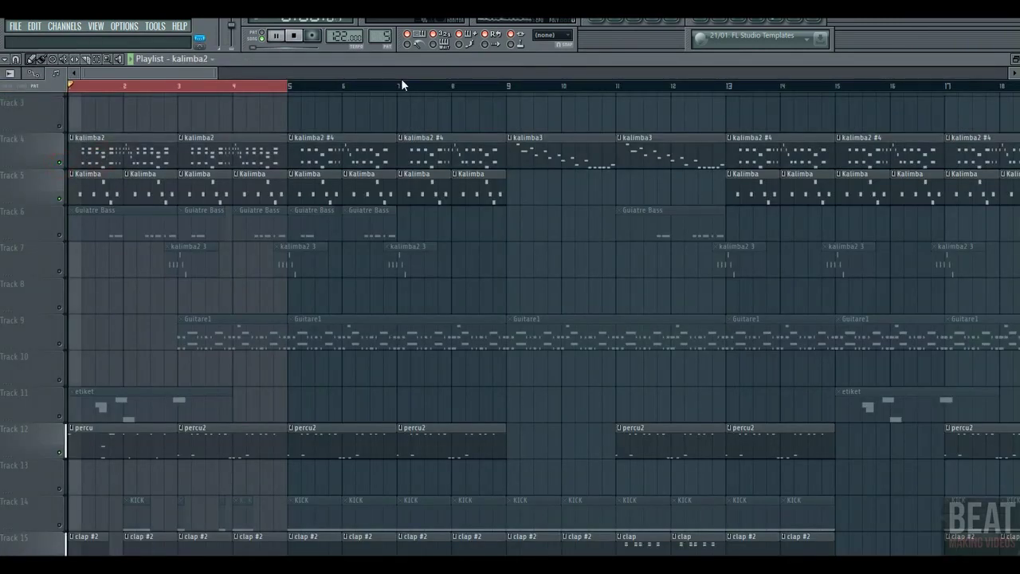
# Step: Open the kalimba2 pattern's Hypersonic 2 #2 and Purity #5 instruments in turn to view their loaded presets
pyautogui.click(622, 27)
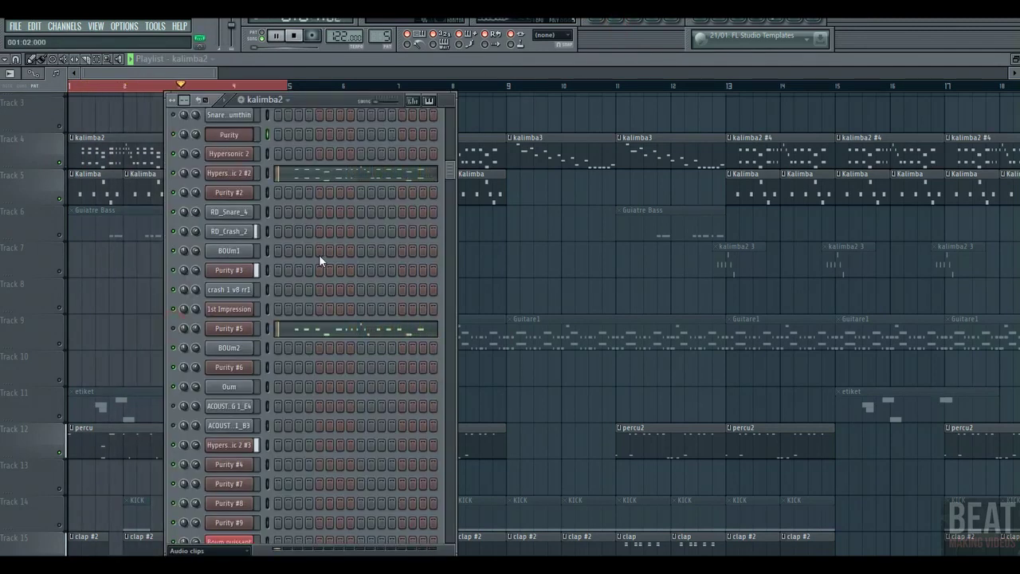
pyautogui.click(243, 173)
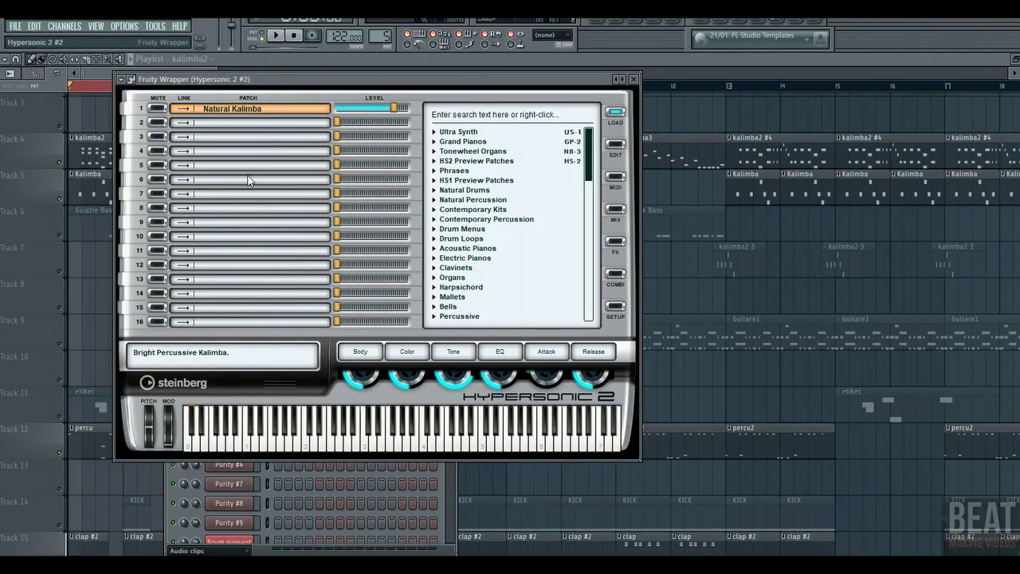
pyautogui.click(999, 14)
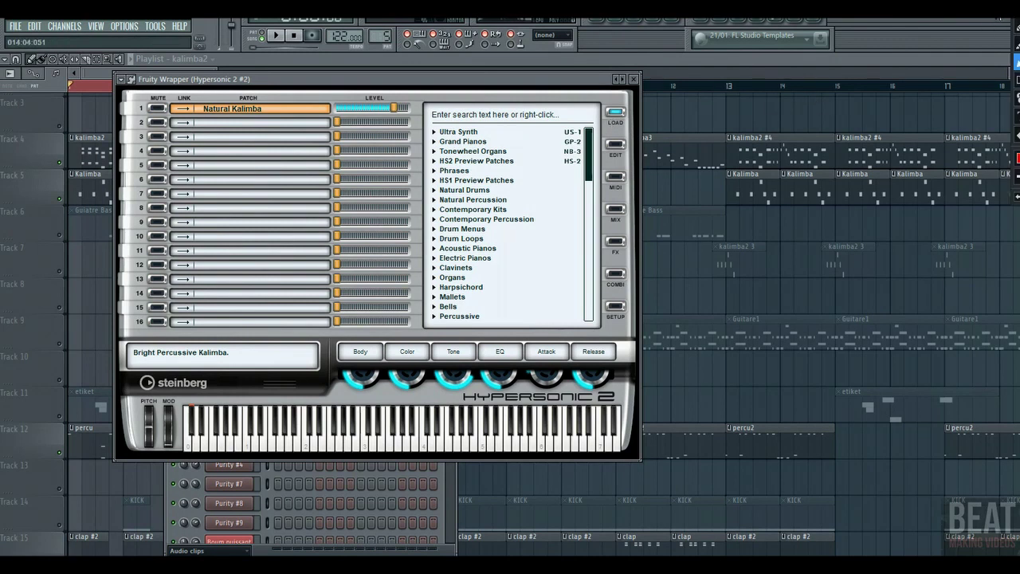
pyautogui.moveTo(464, 220); pyautogui.dragTo(297, 118)
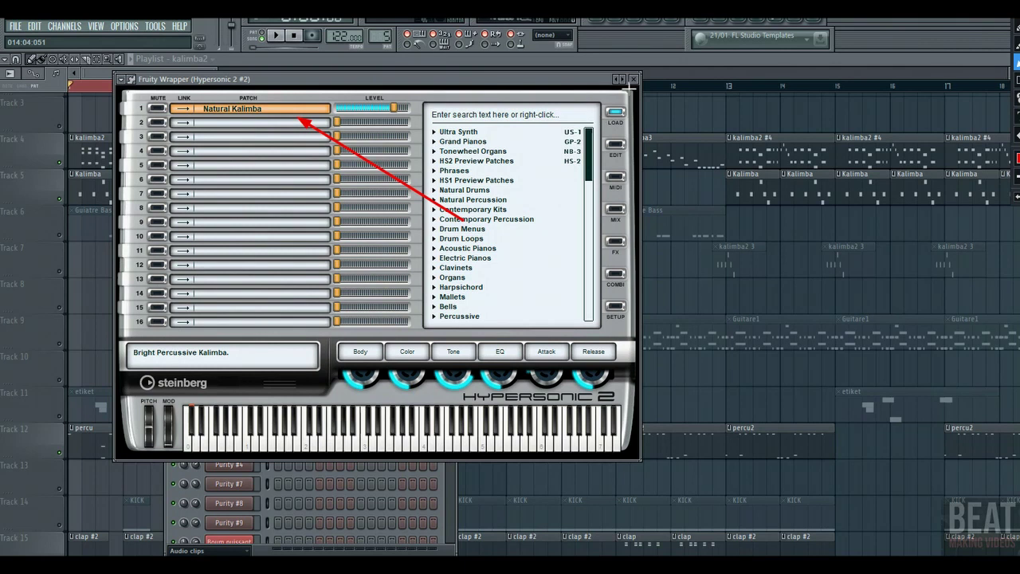
pyautogui.click(1011, 15)
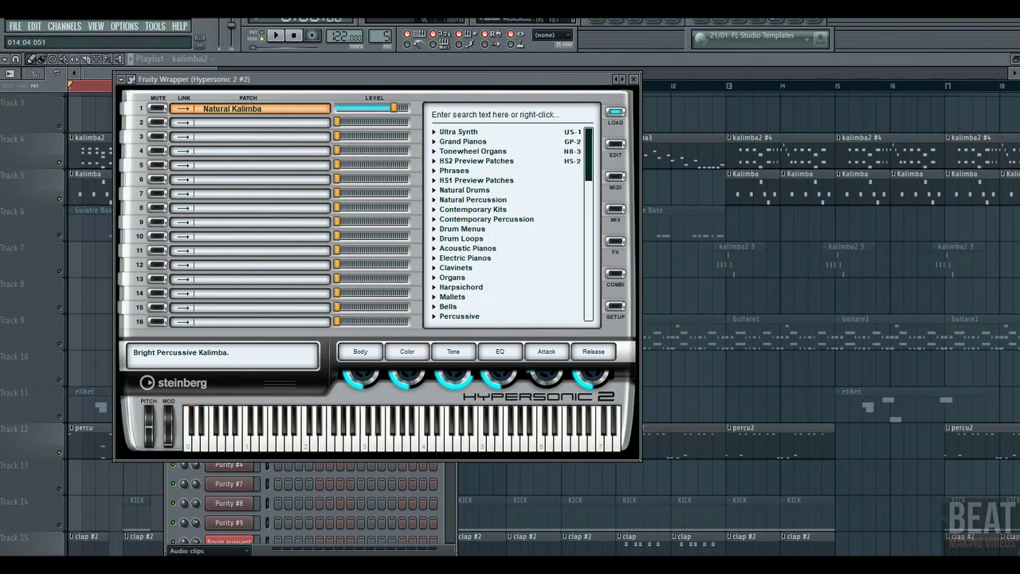
pyautogui.click(633, 80)
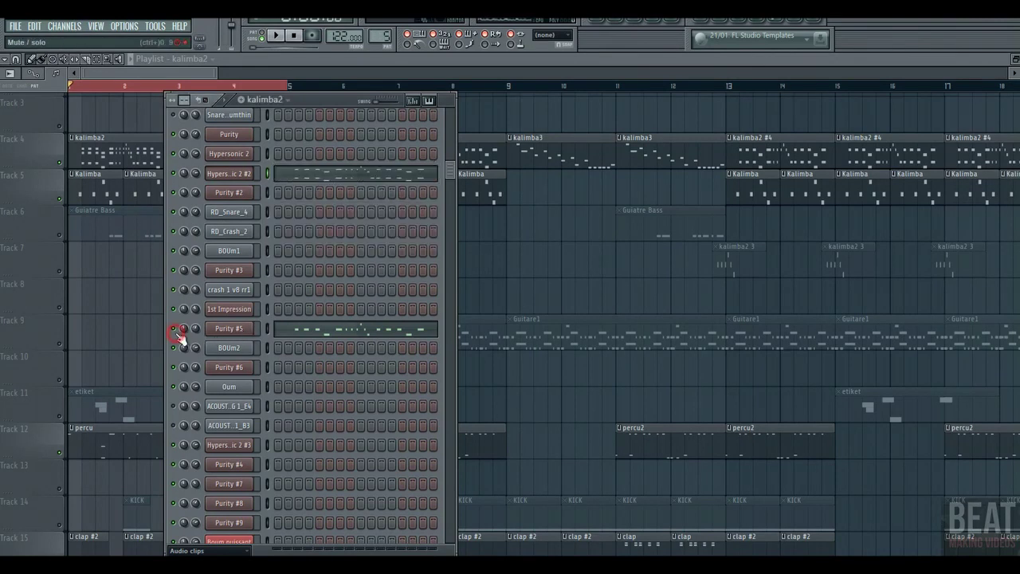
pyautogui.click(225, 332)
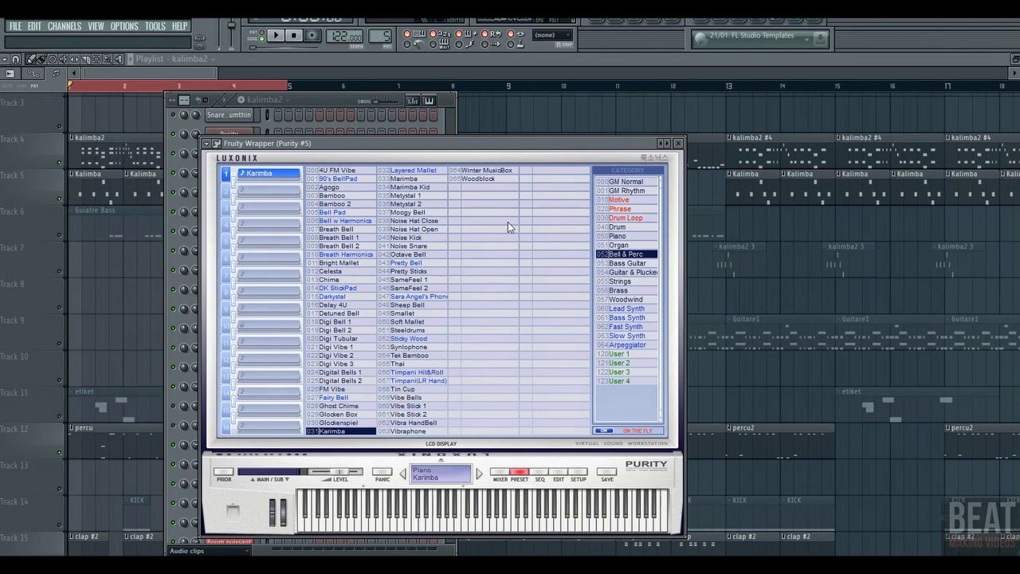
pyautogui.doubleClick(315, 100)
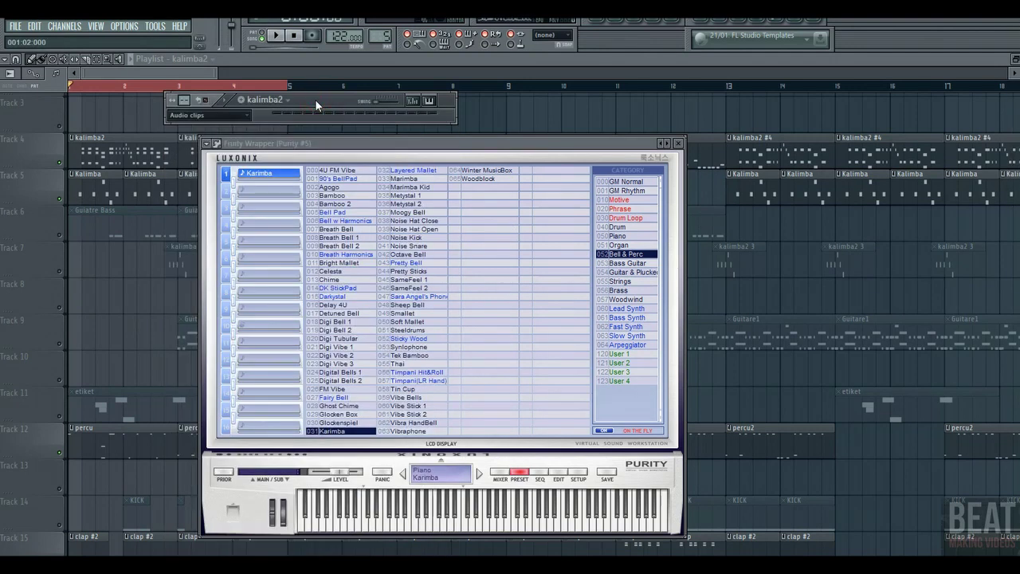
# Step: Play through the kalimba2 notes in the Hypersonic 2 #2 piano roll and audition the E6 key
pyautogui.press('space')
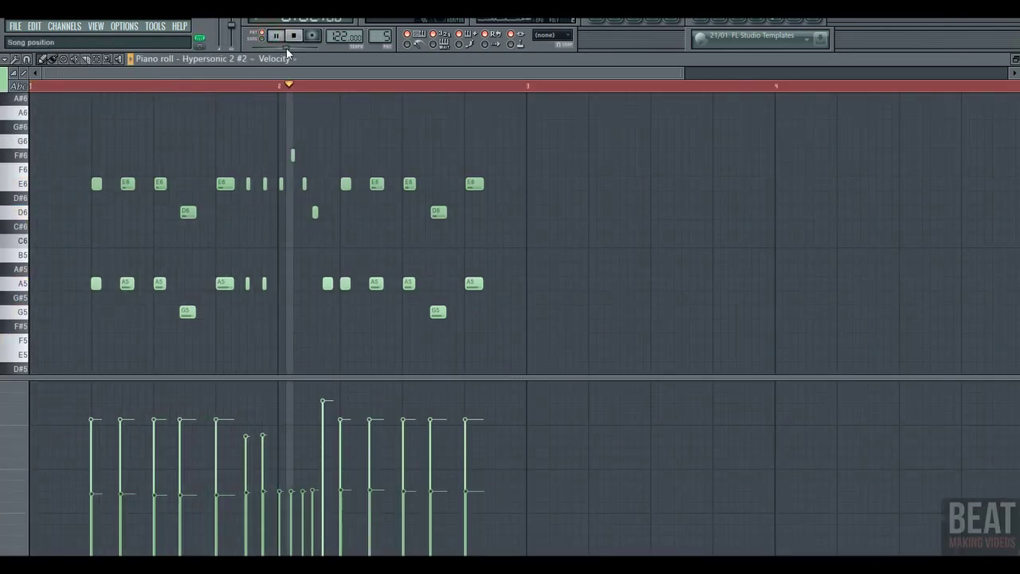
pyautogui.moveTo(696, 74); pyautogui.dragTo(607, 73)
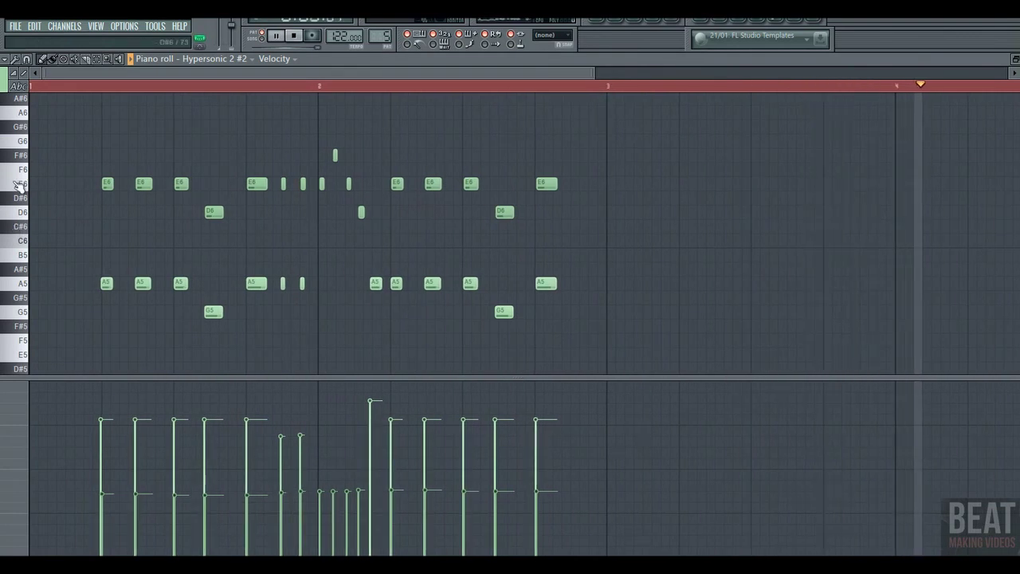
pyautogui.press('space')
pyautogui.click(23, 186)
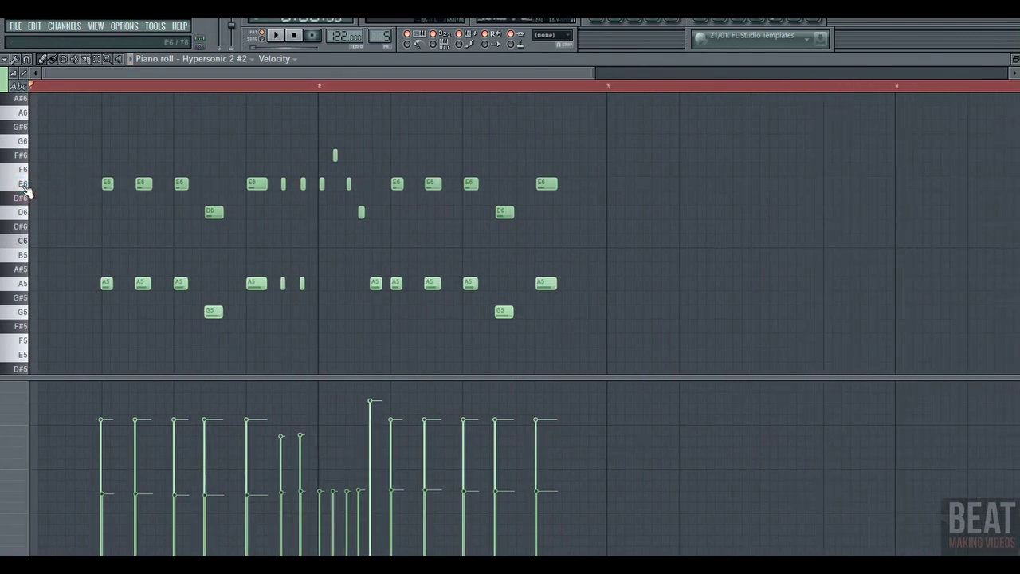
pyautogui.press('space')
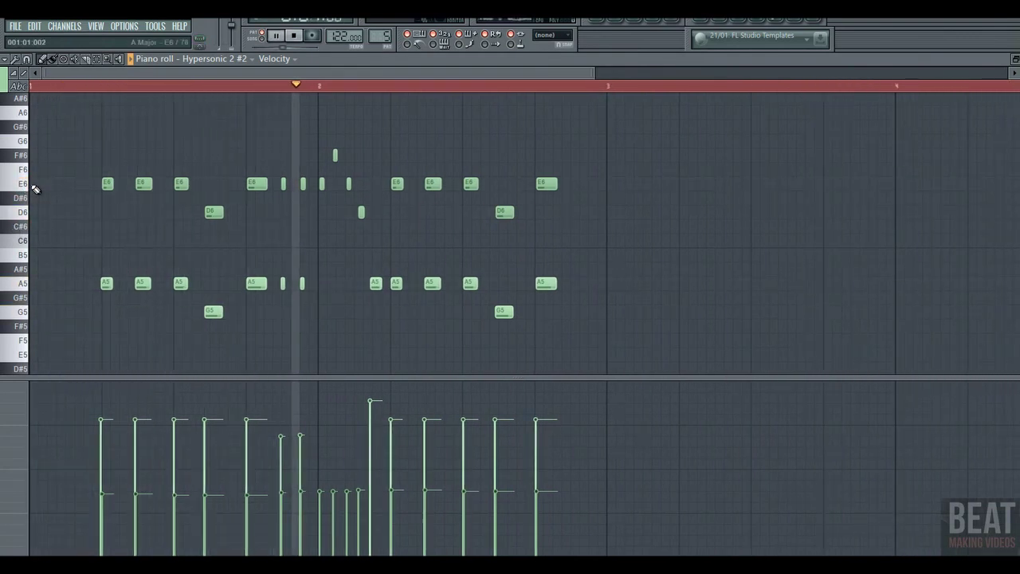
pyautogui.press('space')
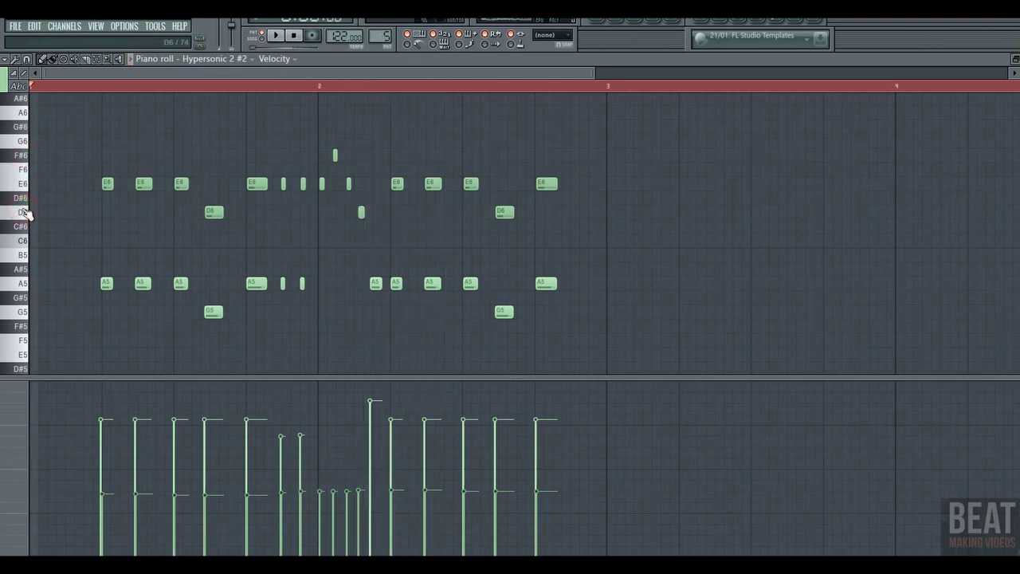
pyautogui.press('space')
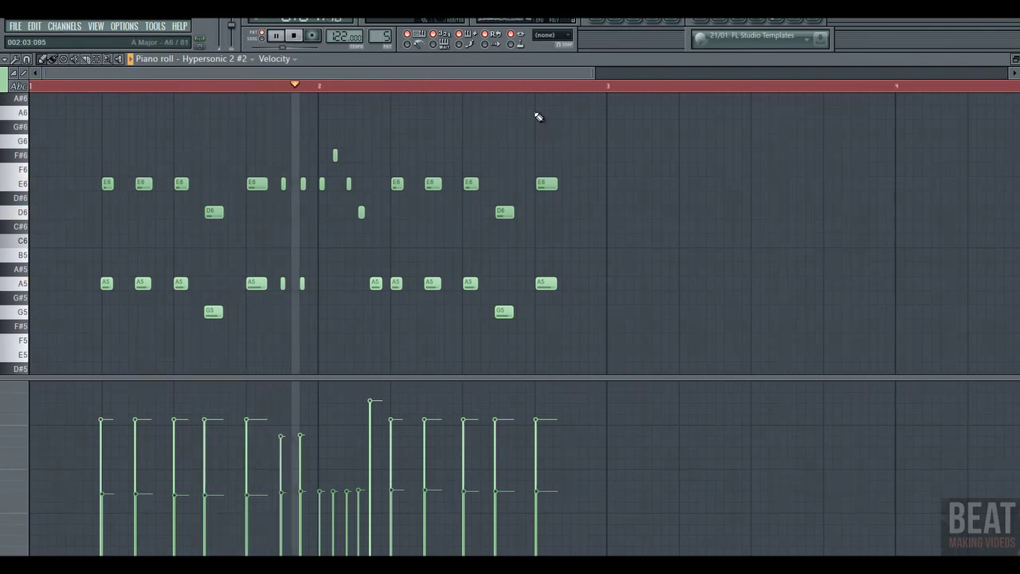
# Step: In the Purity #5 piano roll, nudge the A5 note slightly earlier and play the kalimba2 pattern
pyautogui.click(538, 301)
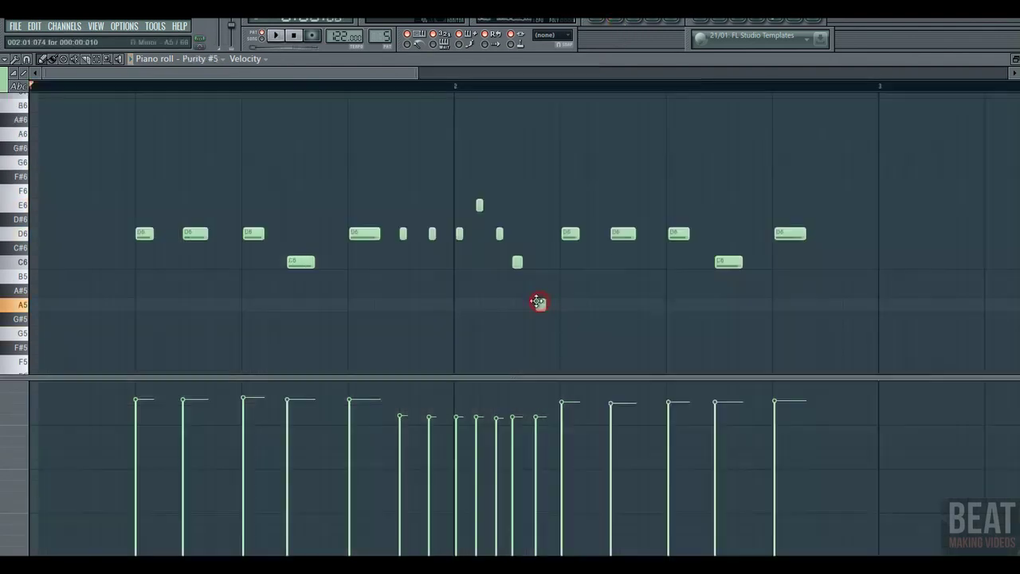
pyautogui.press('space')
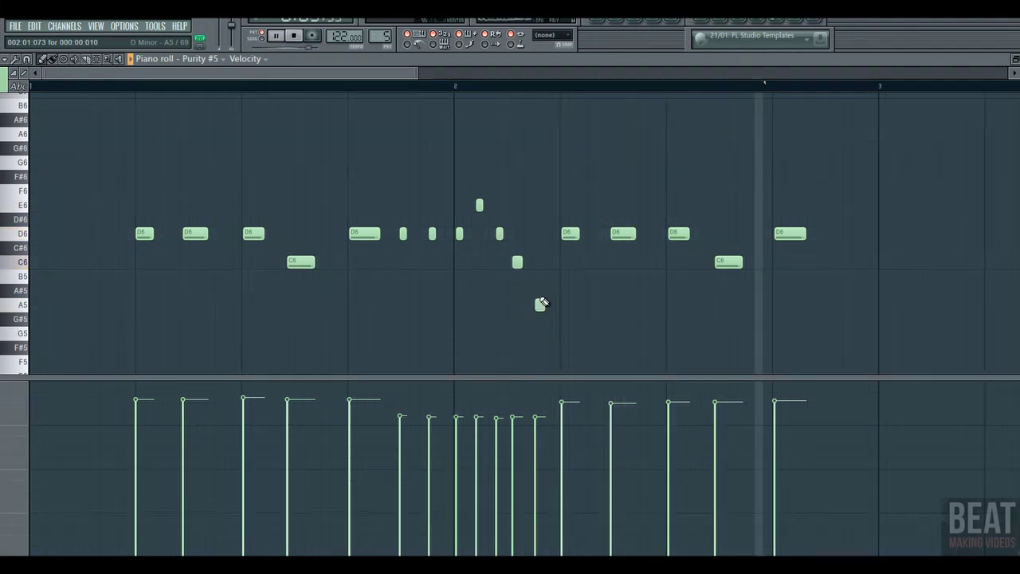
pyautogui.press('space')
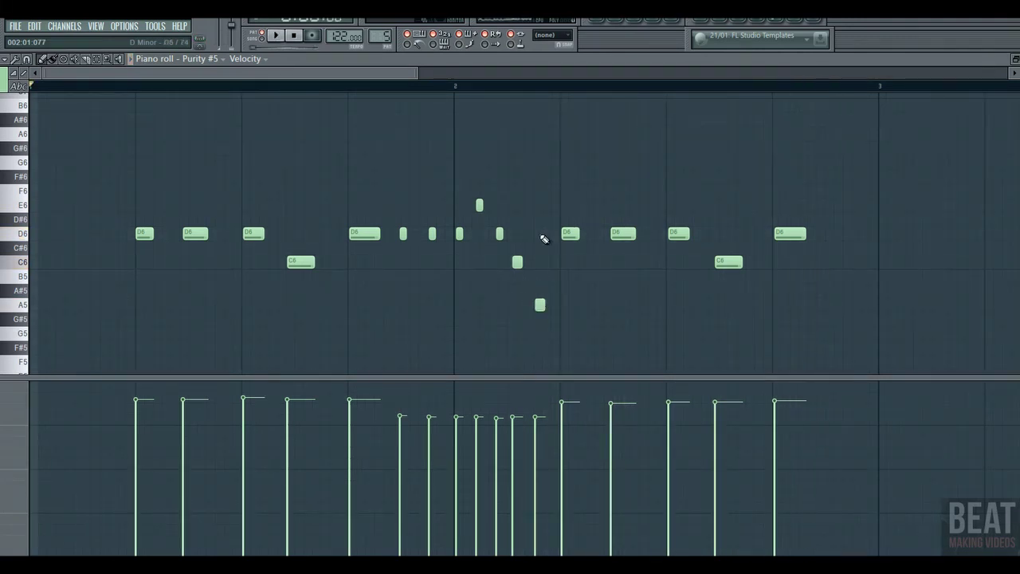
# Step: Return to the Hypersonic 2 #2 piano roll, play the kalimba2 pattern, and audition the A5 and G5 keys
pyautogui.click(621, 24)
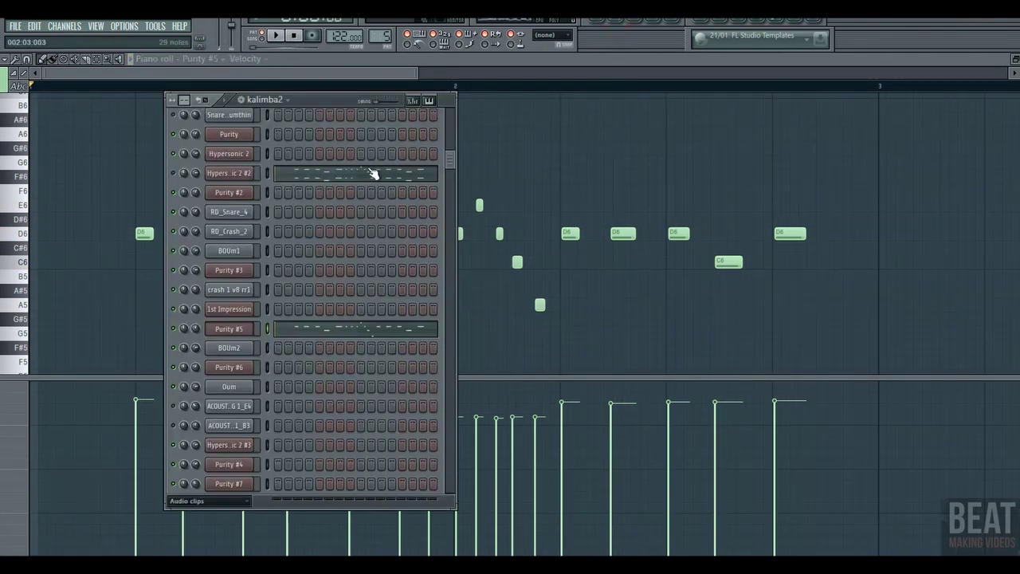
pyautogui.click(372, 173)
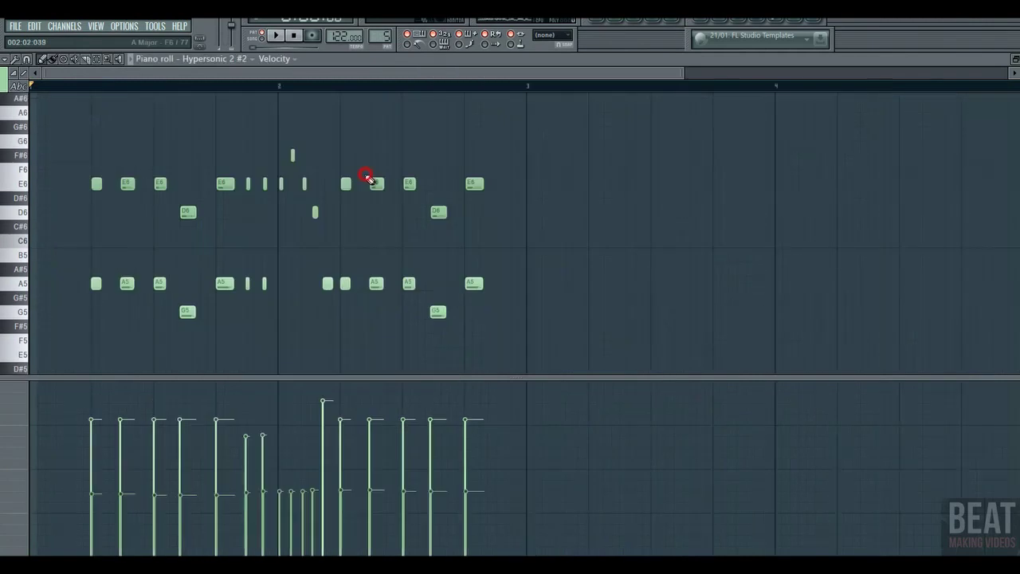
pyautogui.click(619, 23)
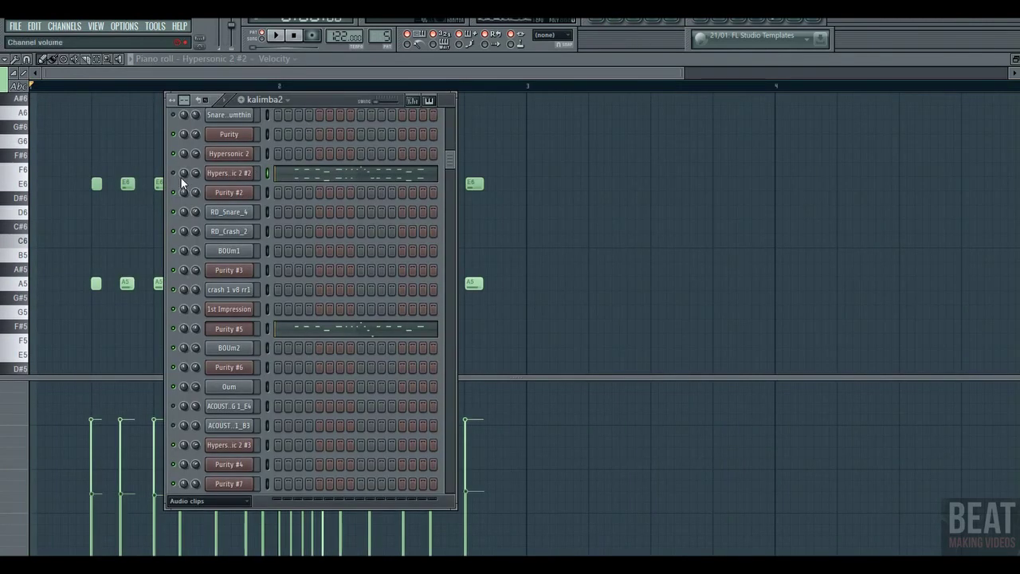
pyautogui.press('space')
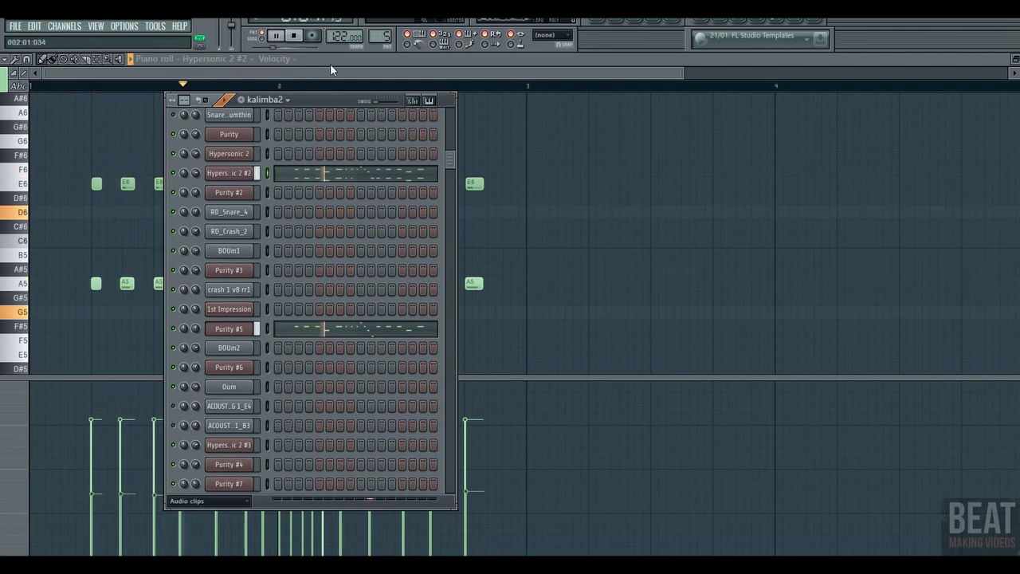
pyautogui.click(328, 75)
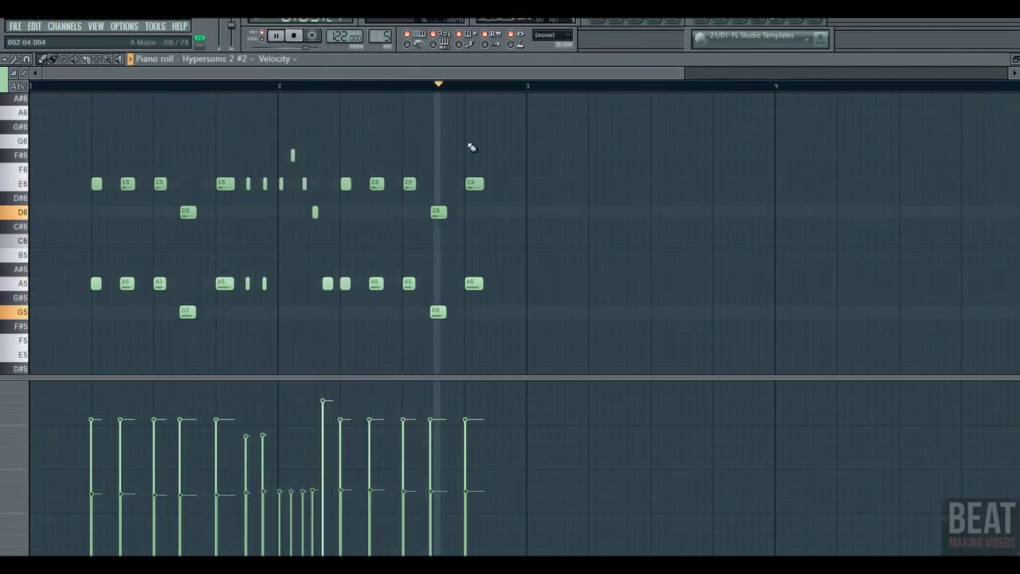
pyautogui.press('space')
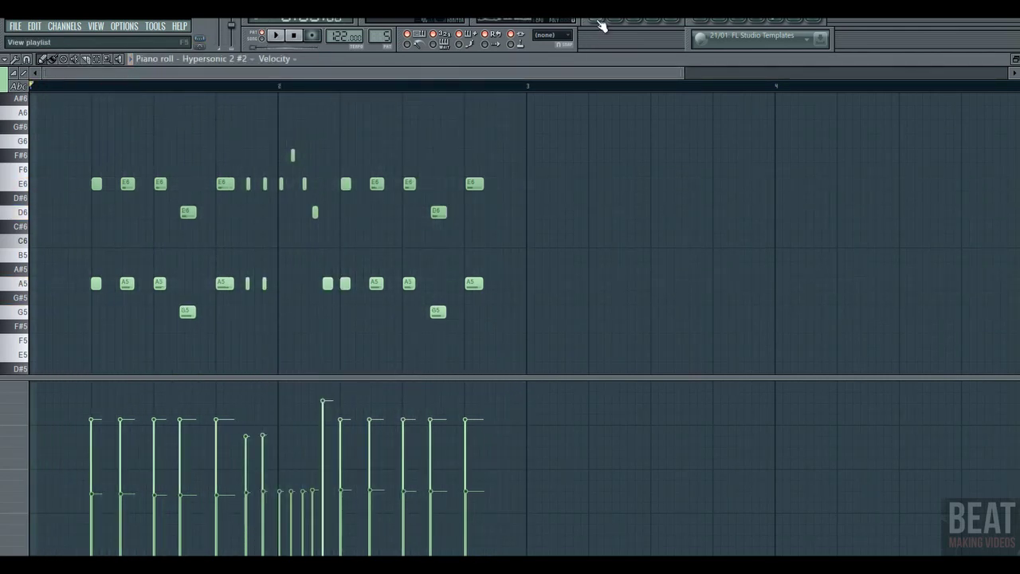
pyautogui.click(25, 287)
pyautogui.click(25, 311)
pyautogui.click(25, 288)
# Step: Unmute Tracks 7 and 9 in the playlist, play the arrangement, and select the Guitare1 pattern
pyautogui.press('space')
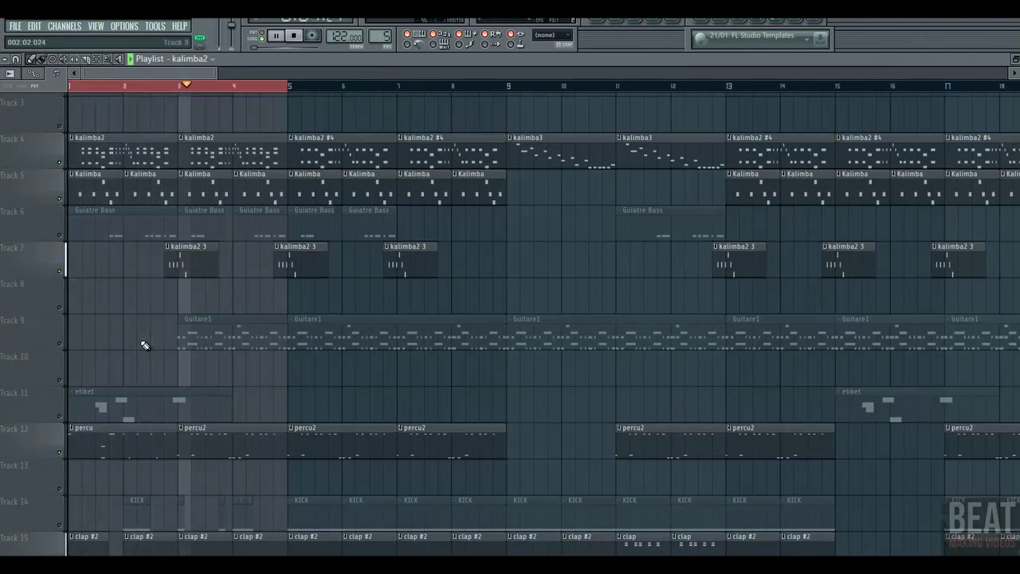
pyautogui.press('space')
pyautogui.click(63, 345)
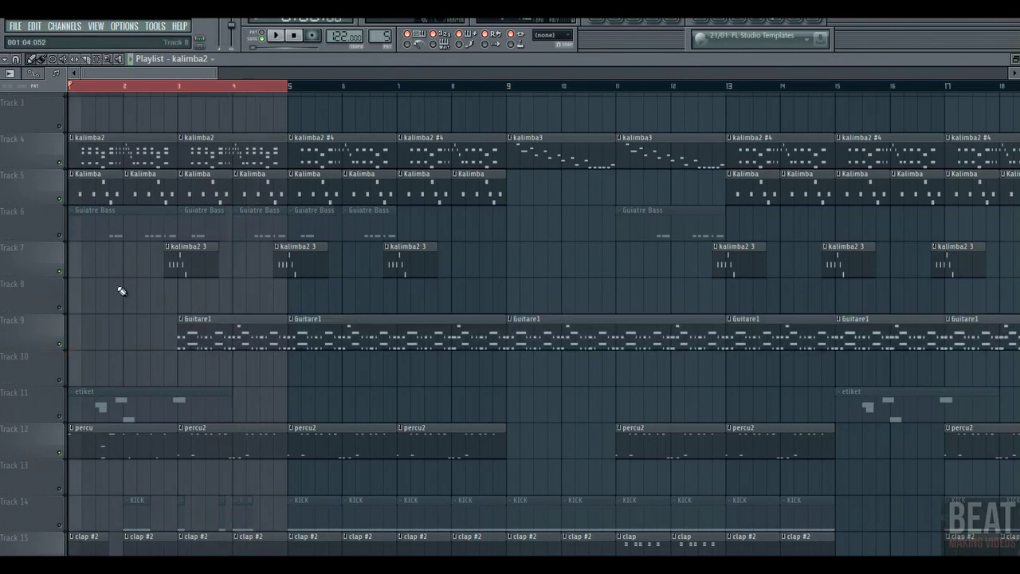
pyautogui.press('space')
pyautogui.click(239, 319)
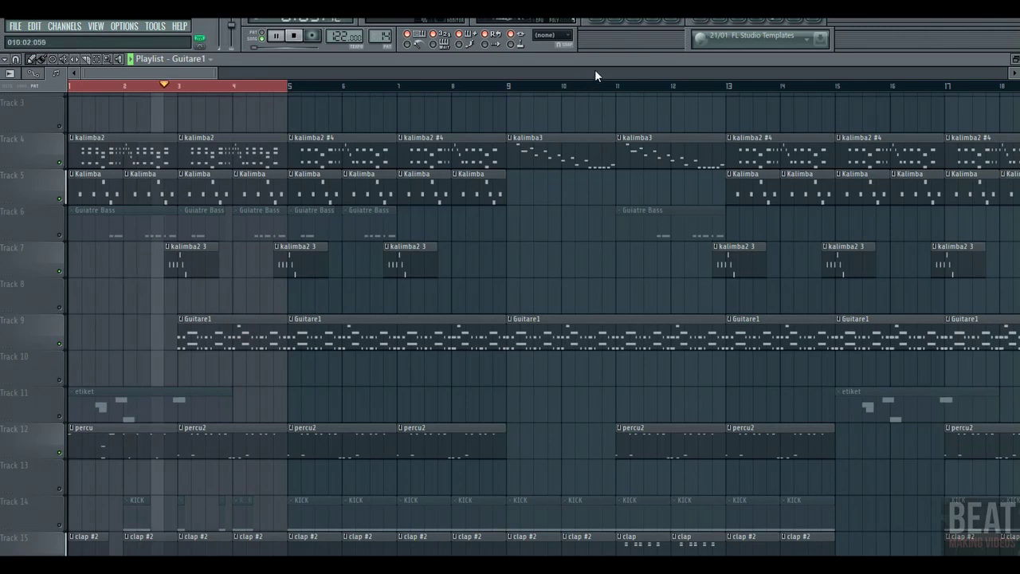
# Step: Open the Guitare1 pattern's Purity #6 piano roll and play its notes to review the whole pattern
pyautogui.click(617, 21)
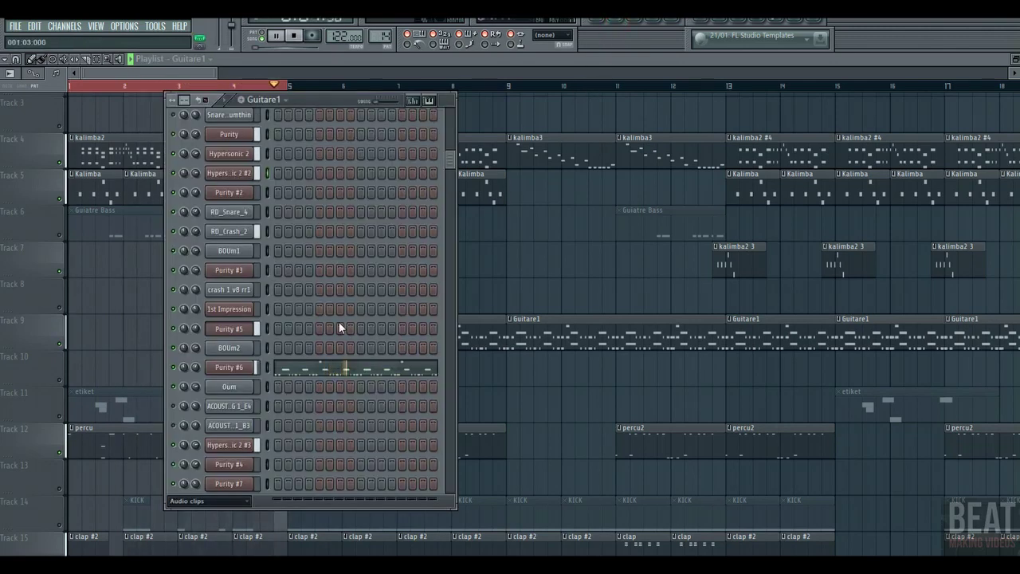
pyautogui.click(353, 369)
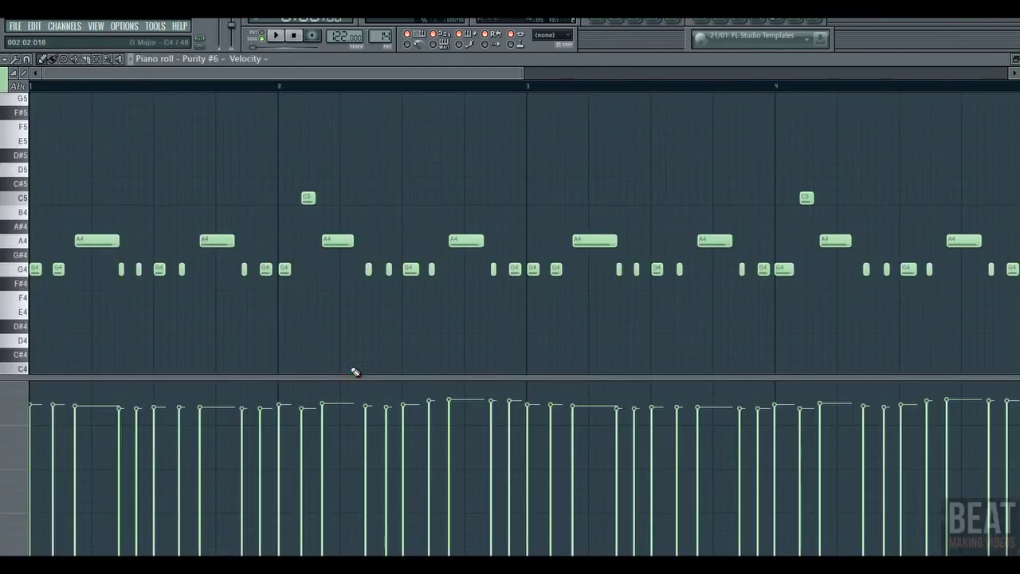
pyautogui.click(275, 35)
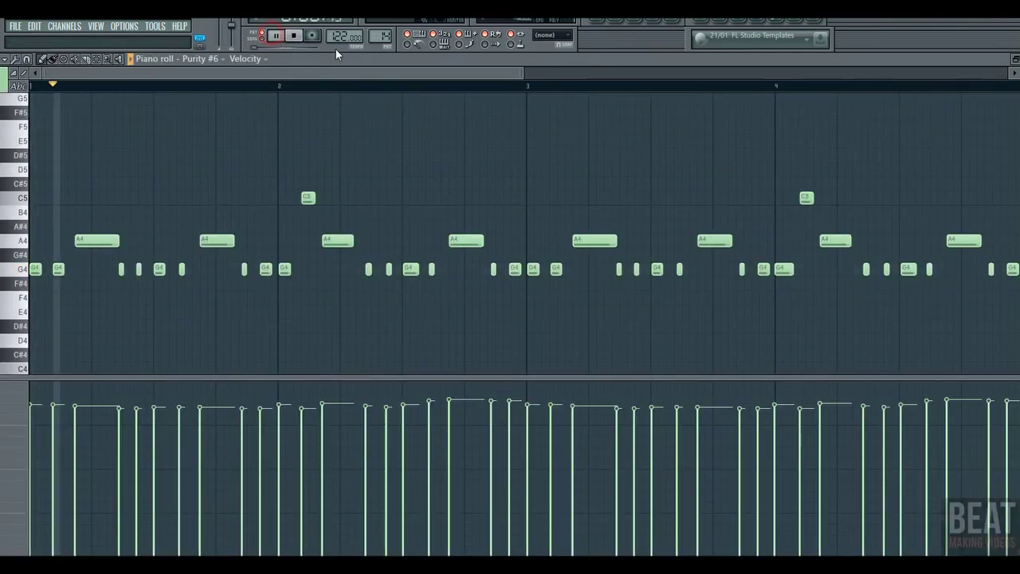
pyautogui.moveTo(522, 72); pyautogui.dragTo(638, 65)
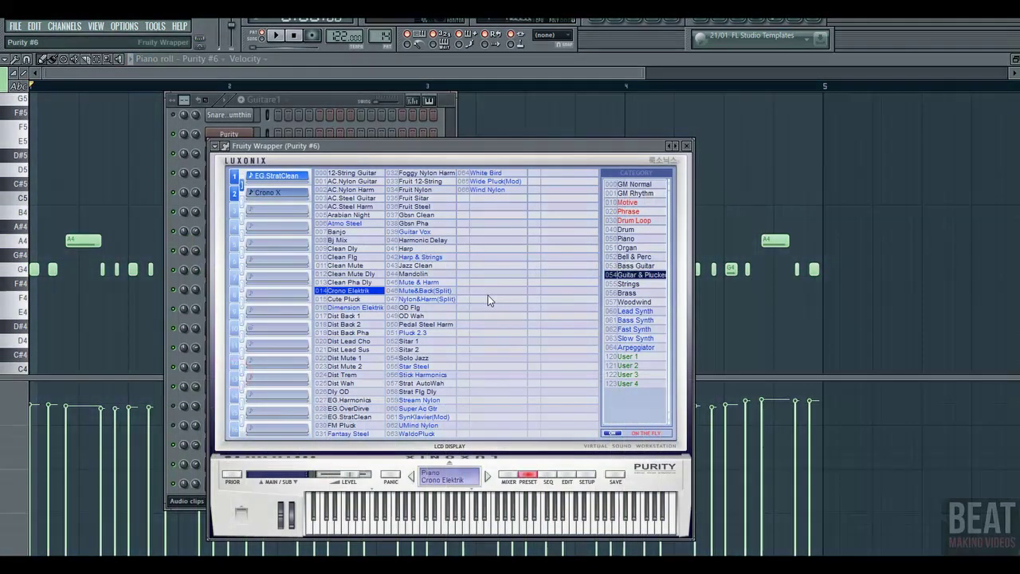
# Step: View the preset and category loaded in the Purity #6 instrument, and close the instrument
pyautogui.hotkey('ctrl', 'alt', 'd')
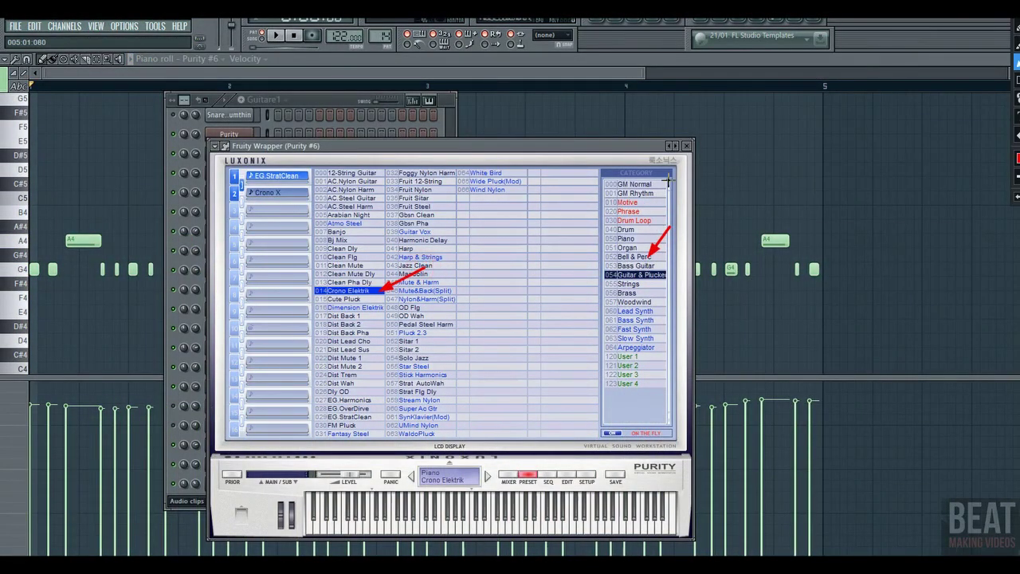
pyautogui.press('Escape')
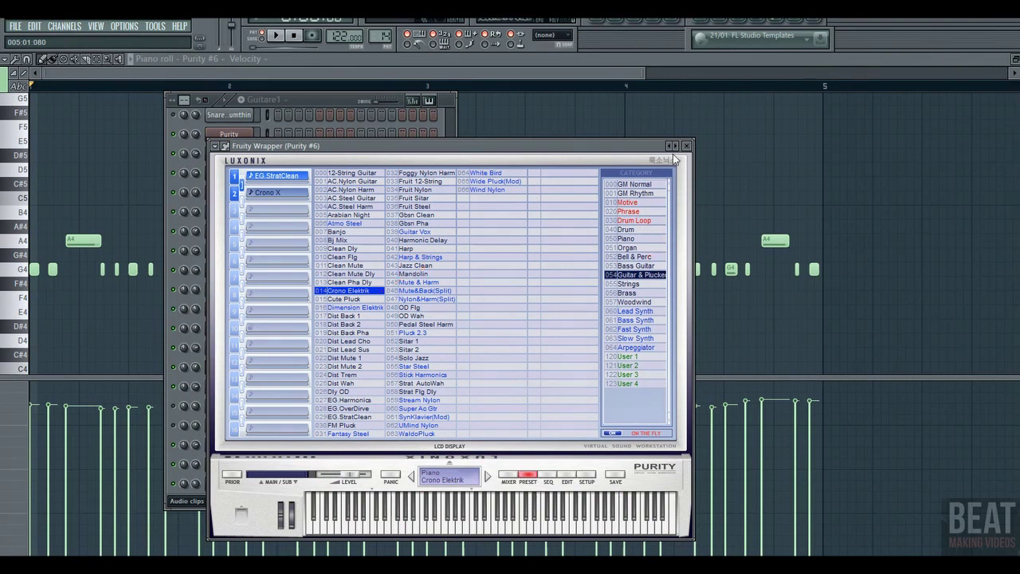
pyautogui.click(688, 147)
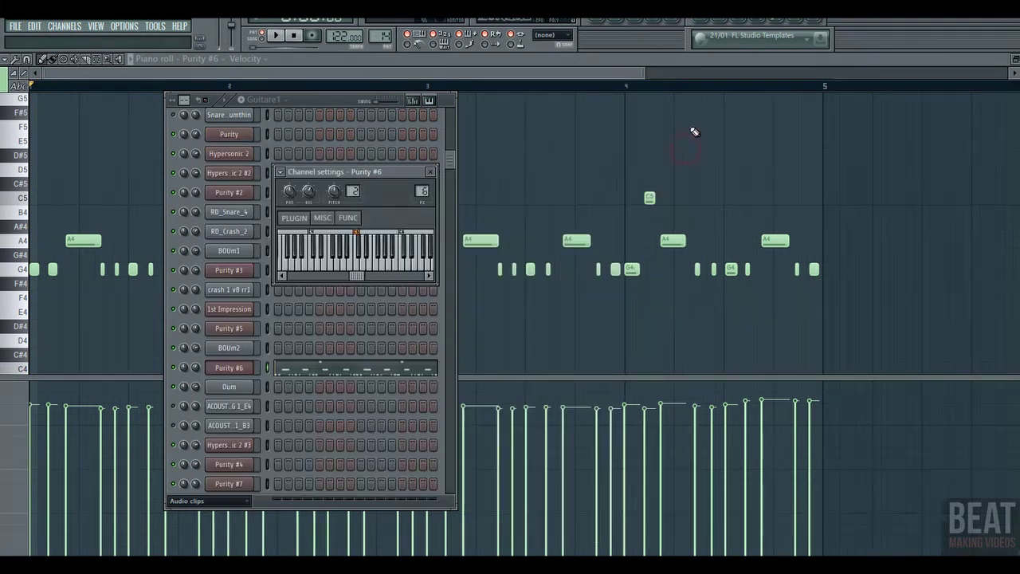
# Step: Show the Purity #6 mixer track and open its Fruity Delay Bank effect to view the settings
pyautogui.click(676, 27)
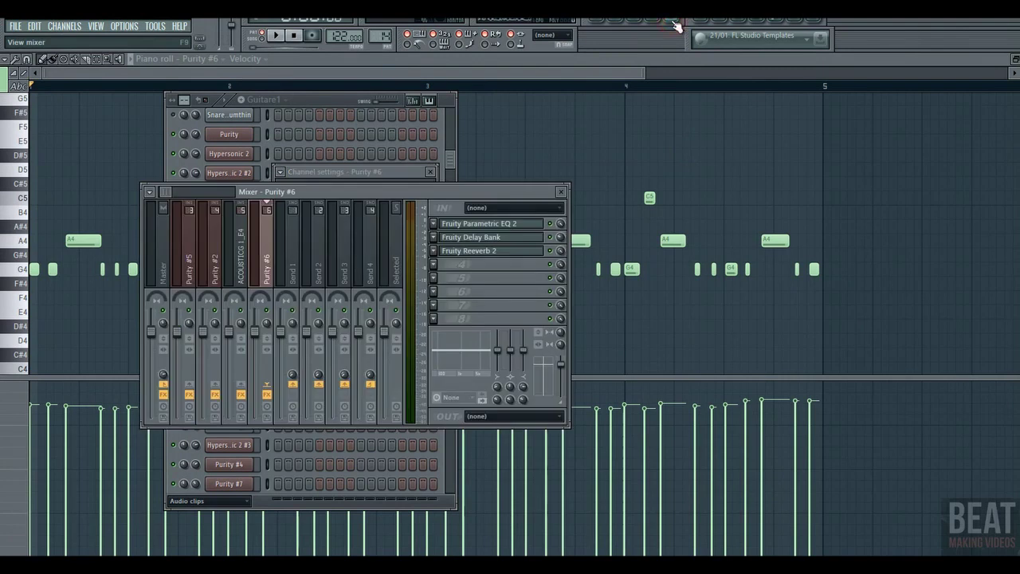
pyautogui.click(513, 238)
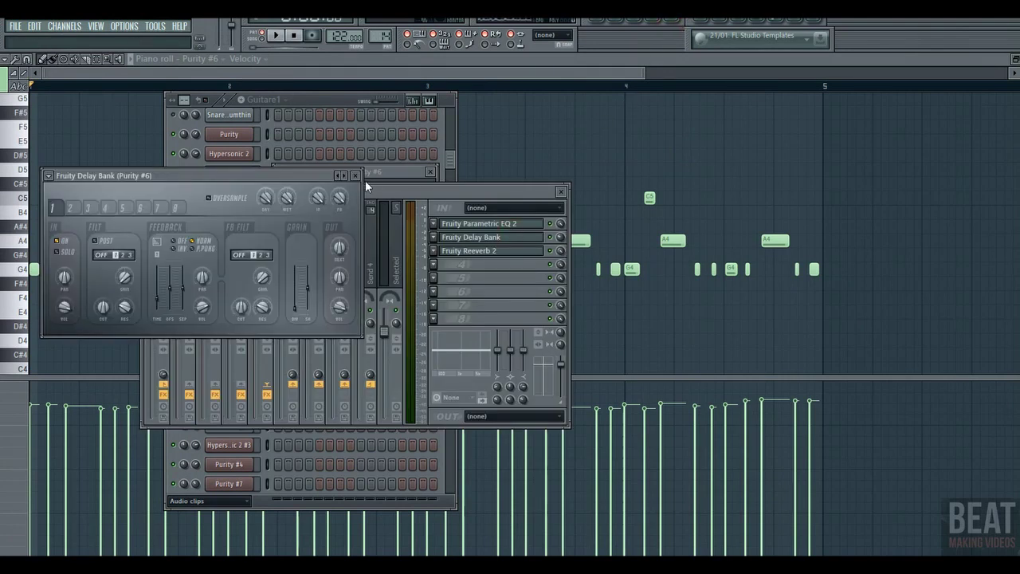
# Step: Close the Fruity Delay Bank and view the Fruity Parametric EQ 2 settings on the Purity #6 mixer track
pyautogui.click(356, 176)
pyautogui.click(469, 225)
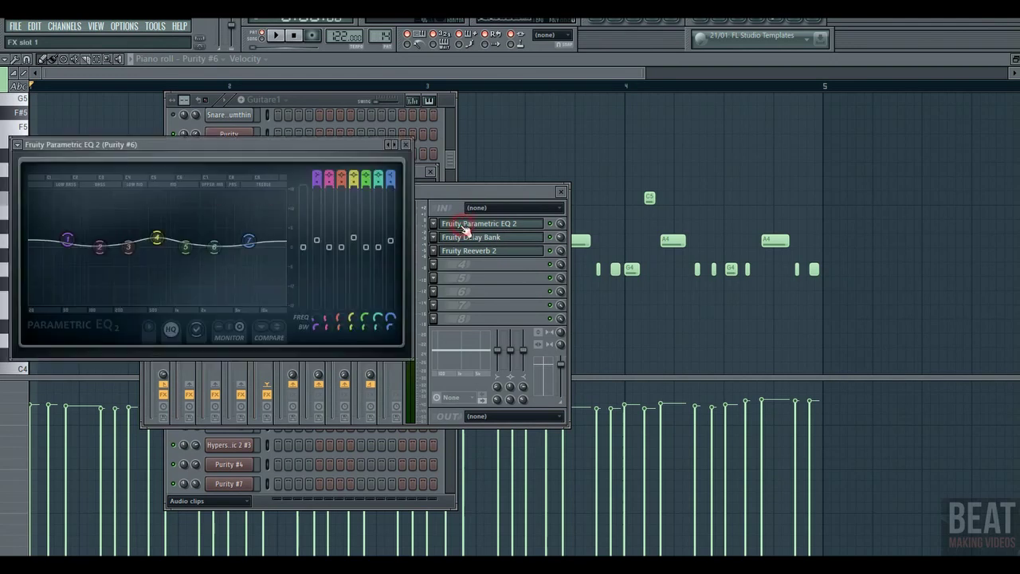
pyautogui.click(405, 145)
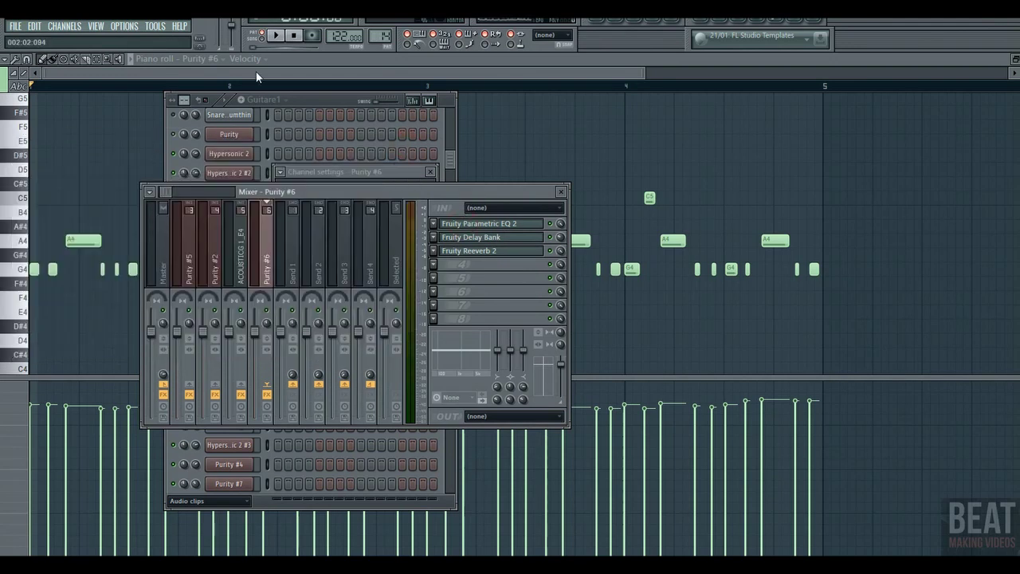
# Step: Play the arrangement and select bars 1 through 8 on the playlist timeline as the loop range, leaving the clips unselected
pyautogui.click(274, 36)
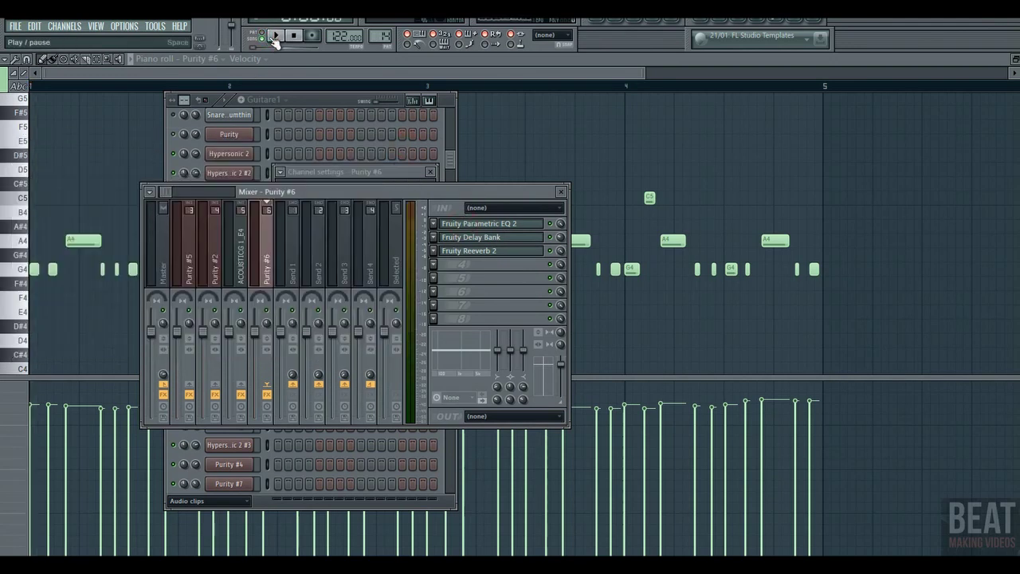
pyautogui.click(602, 25)
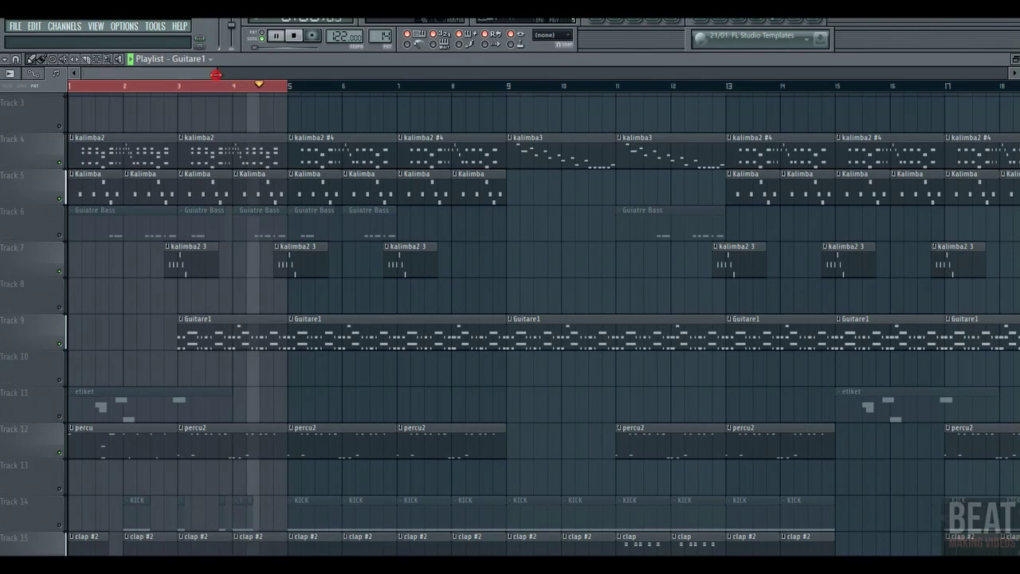
pyautogui.moveTo(216, 74); pyautogui.dragTo(225, 73)
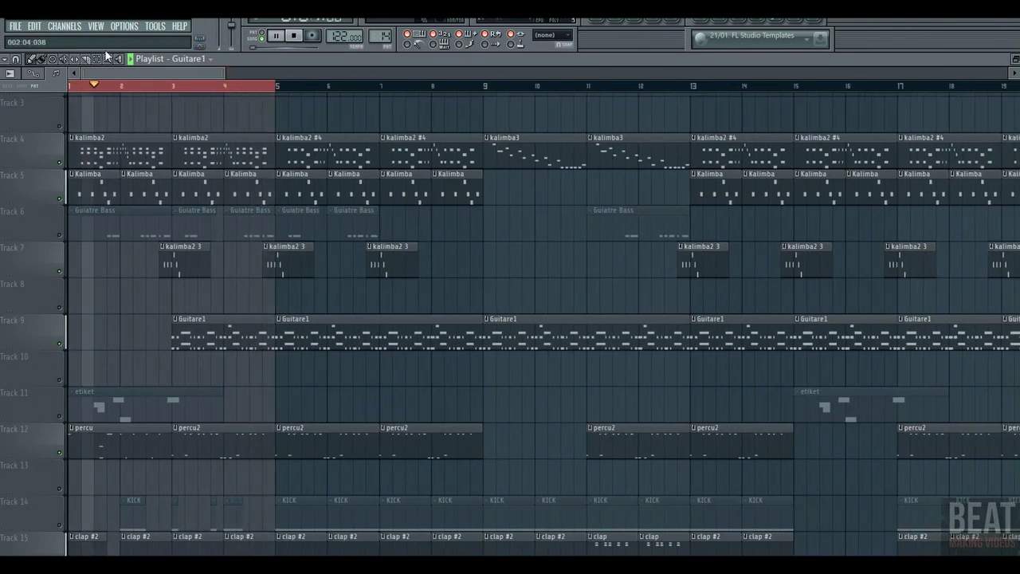
pyautogui.moveTo(484, 88); pyautogui.dragTo(78, 128)
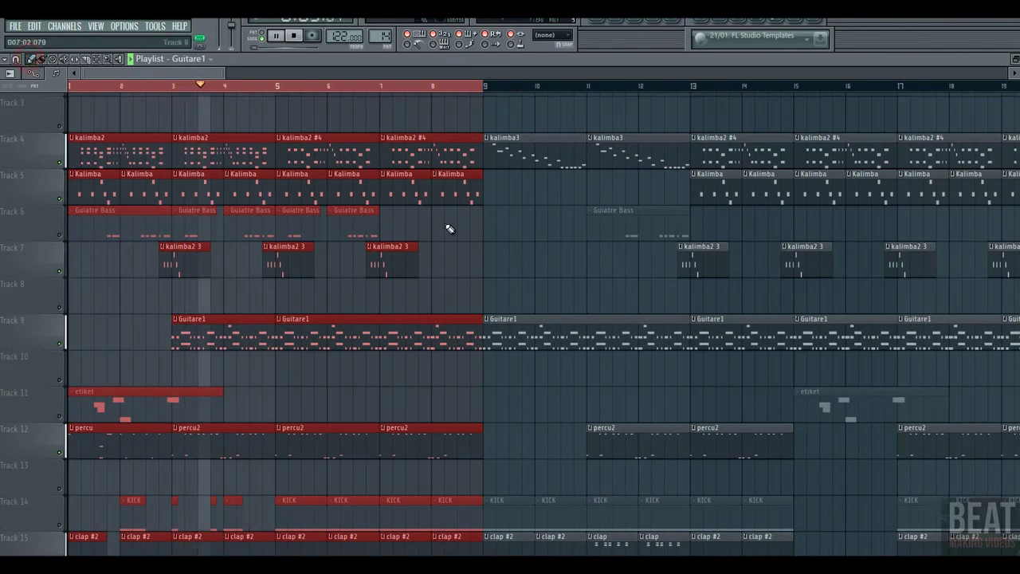
pyautogui.click(563, 283)
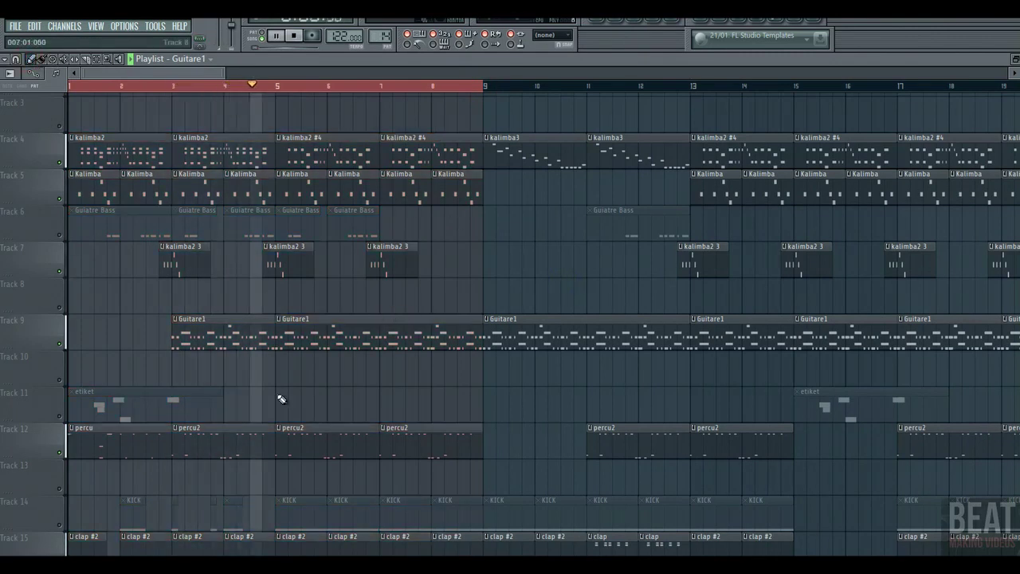
# Step: Unmute Track 14 in the playlist, select the KICK pattern, and view its channels with playback stopped
pyautogui.click(59, 525)
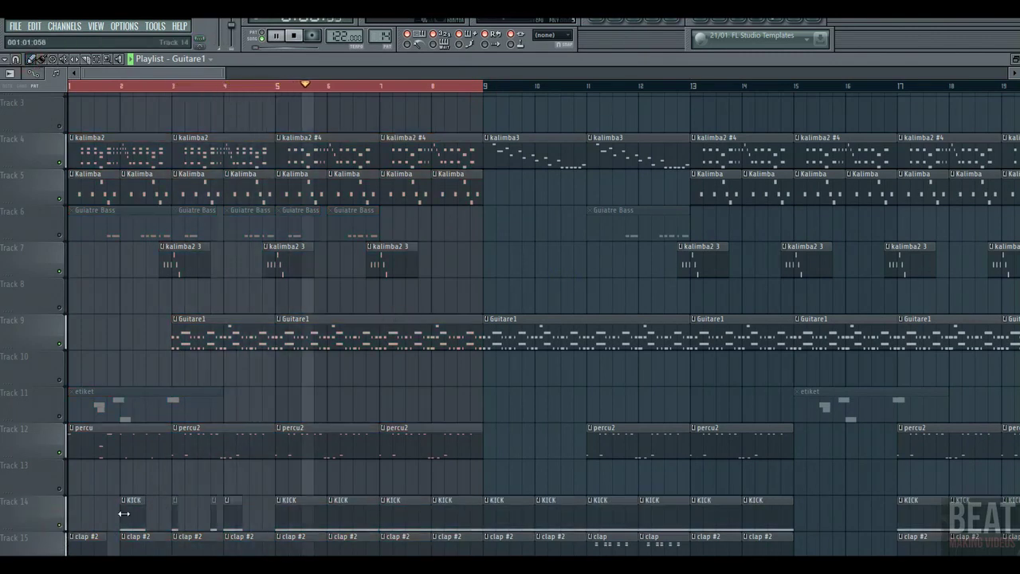
pyautogui.click(347, 500)
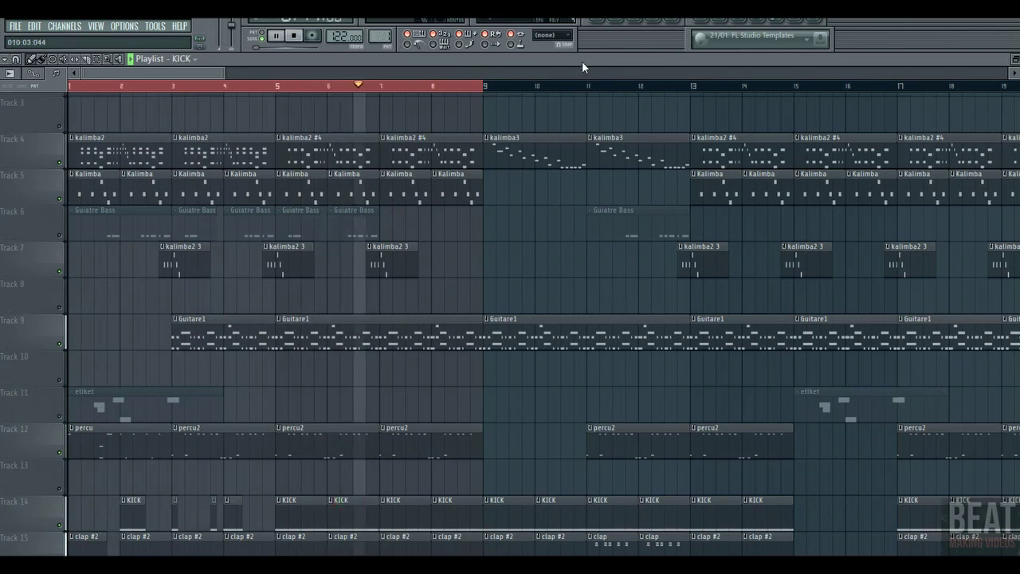
pyautogui.press('space')
pyautogui.click(620, 24)
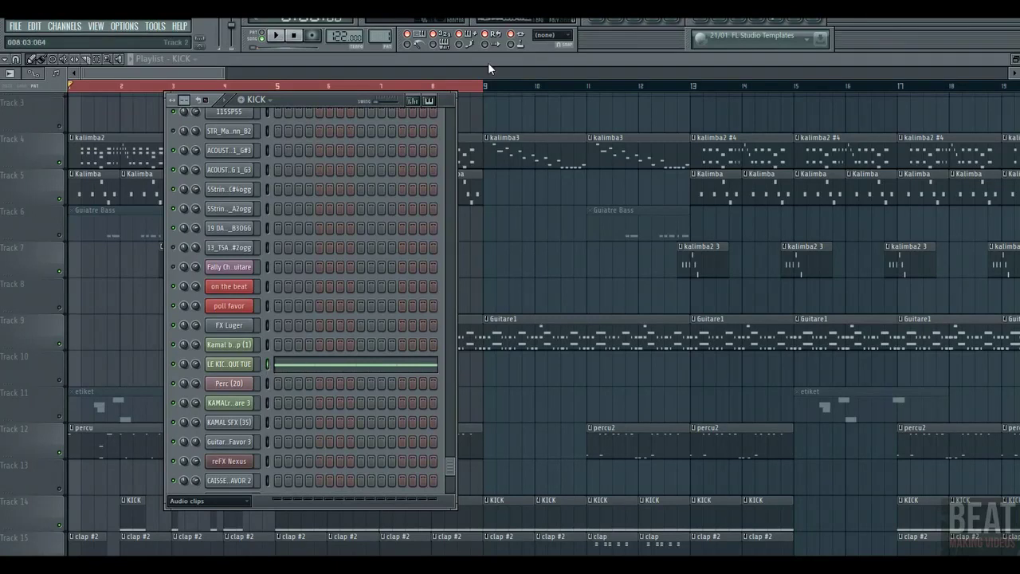
pyautogui.press('F6')
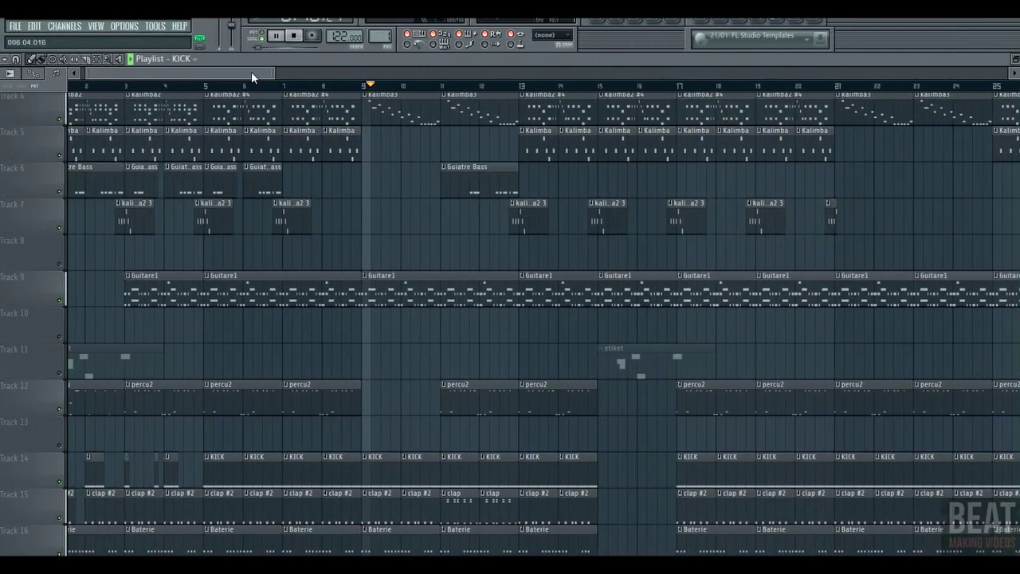
# Step: Unmute Track 2 with the Sub clips while the arrangement plays
pyautogui.scroll(2, 251, 72)
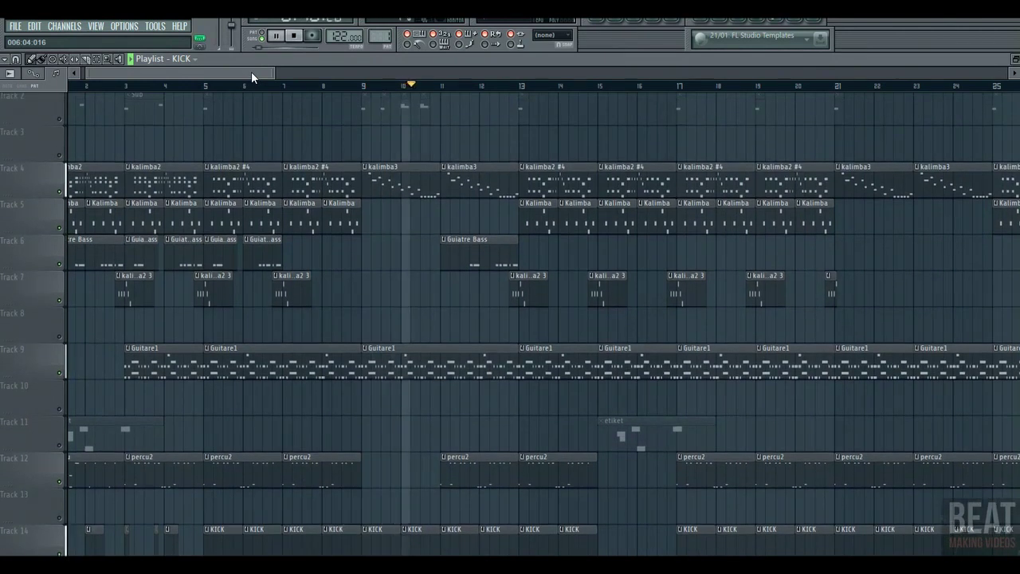
pyautogui.scroll(1, 251, 72)
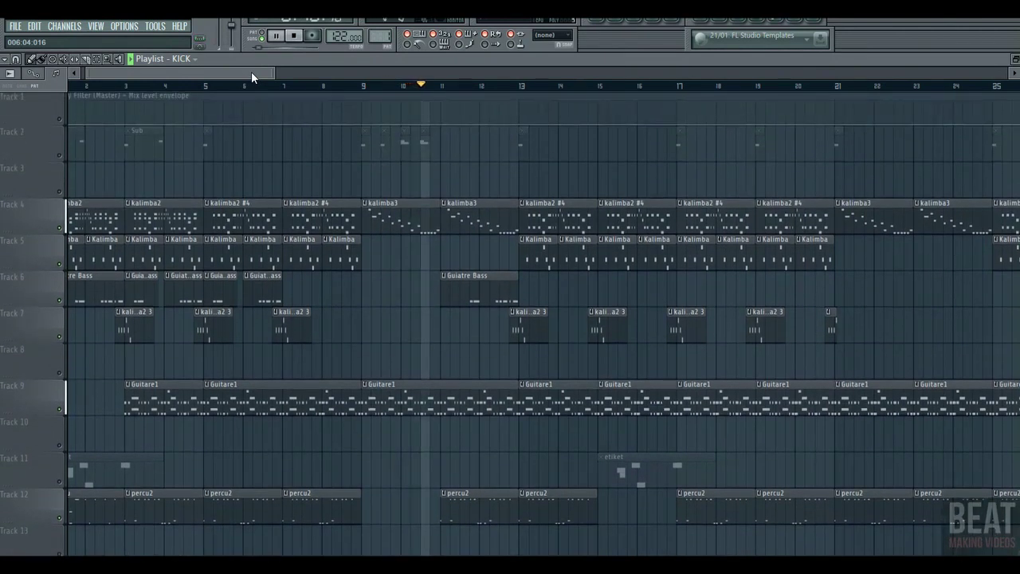
pyautogui.click(60, 156)
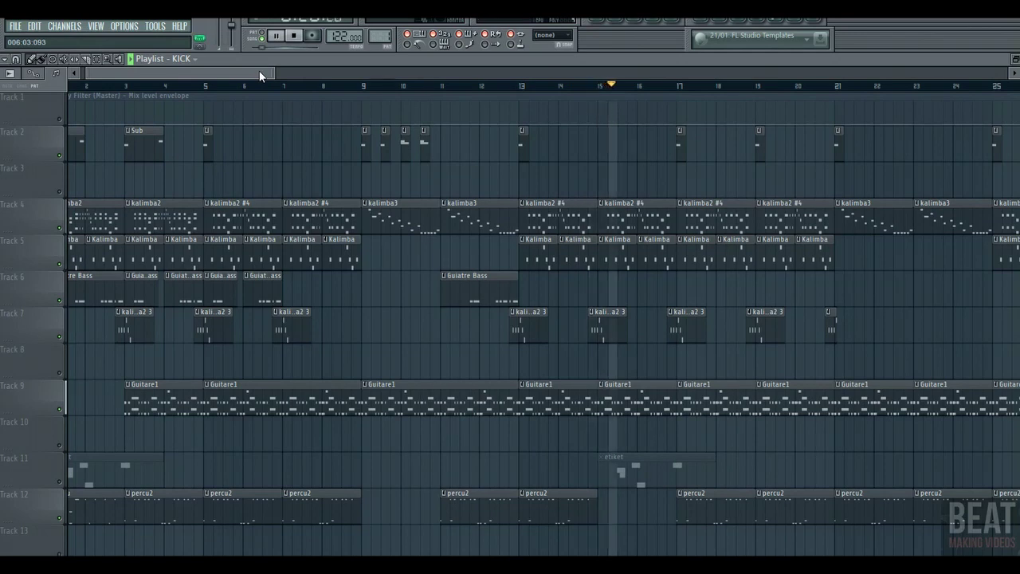
# Step: Unmute Track 20 with the oum and Guitare BASSE2 clips during playback
pyautogui.moveTo(259, 70); pyautogui.dragTo(286, 70)
pyautogui.scroll(-5, 286, 70)
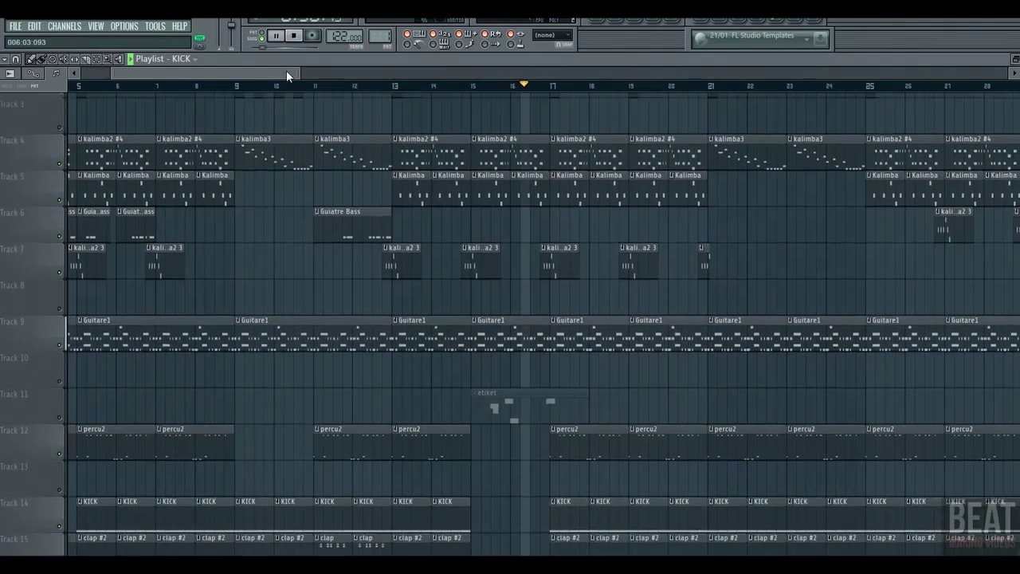
pyautogui.scroll(-3, 286, 70)
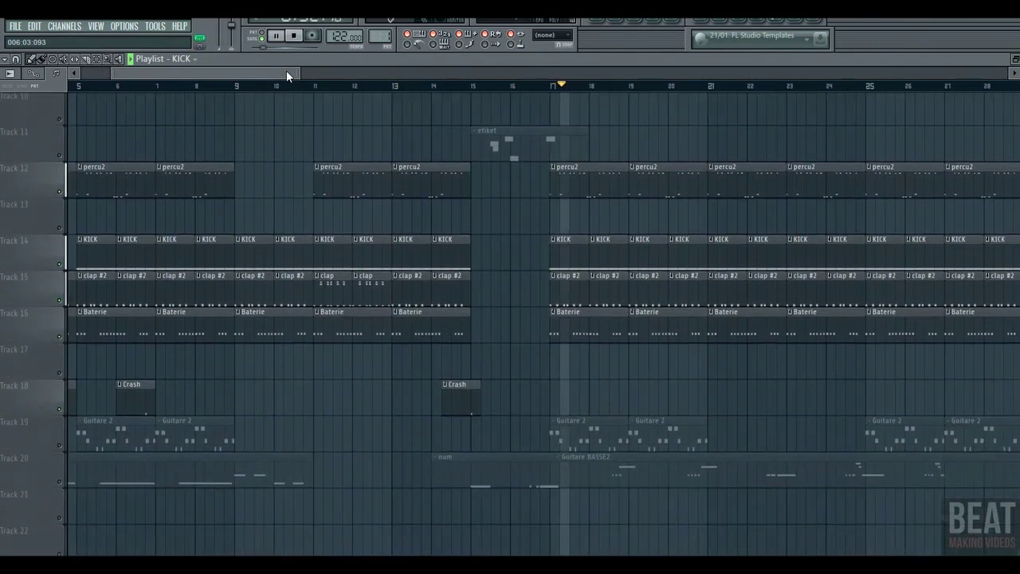
pyautogui.click(59, 482)
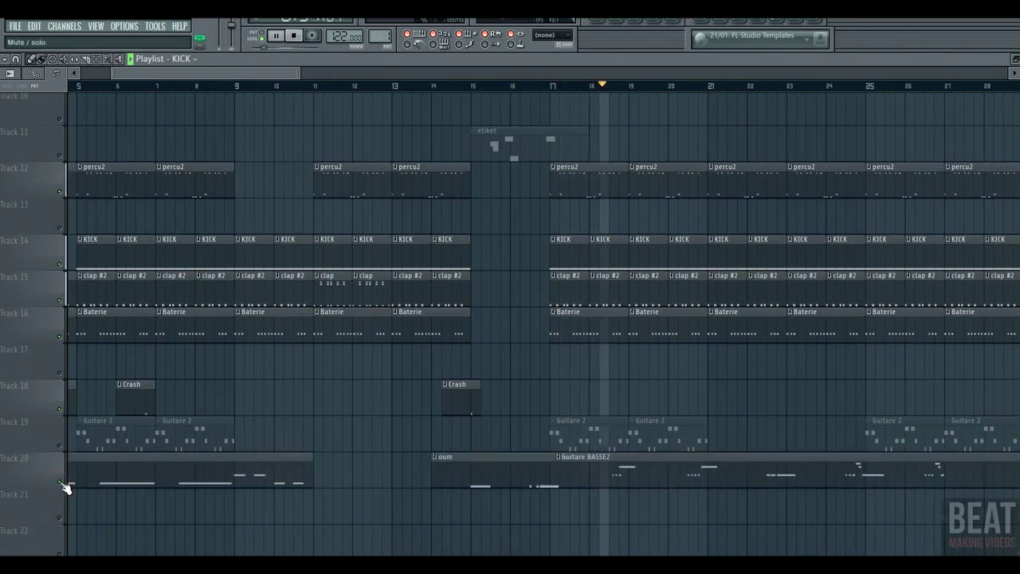
# Step: Stop playback, place the playhead at bar 14, and view the oum pattern's channels
pyautogui.press('space')
pyautogui.click(443, 87)
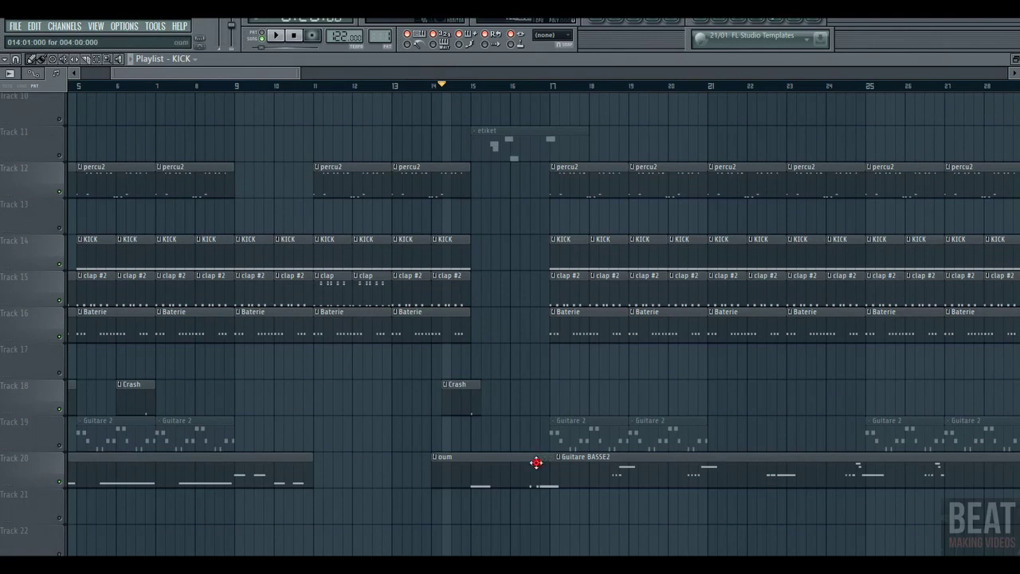
pyautogui.click(620, 24)
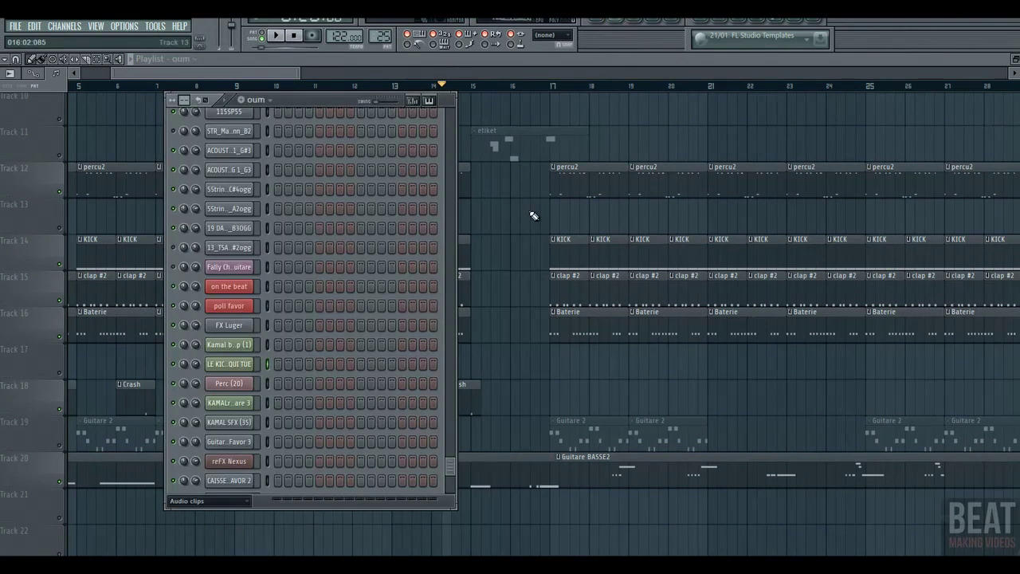
pyautogui.scroll(-2, 315, 181)
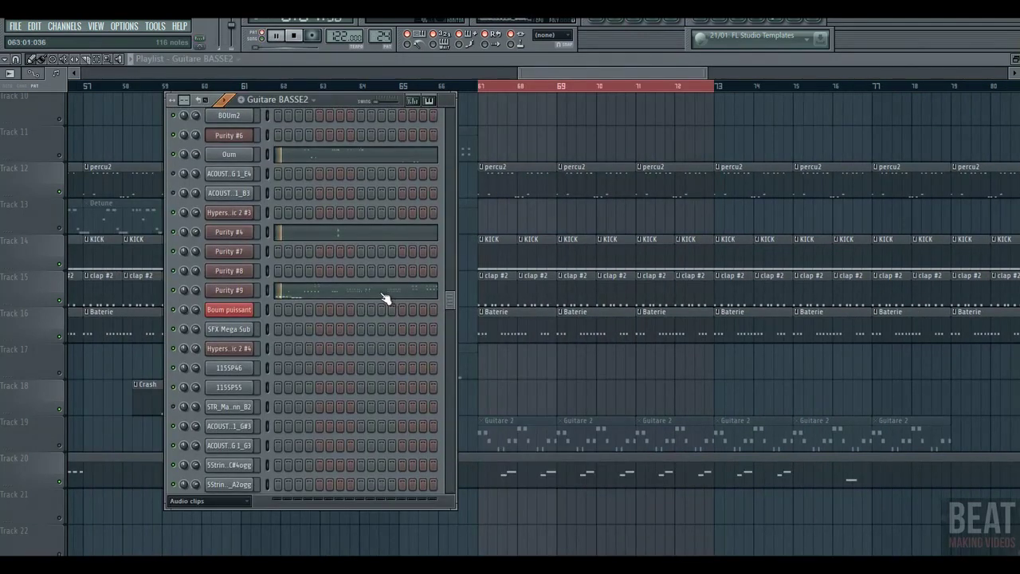
# Step: Play the arrangement from bar 67 and open the Guitare BASSE2 pattern's Purity #9 piano roll
pyautogui.click(484, 88)
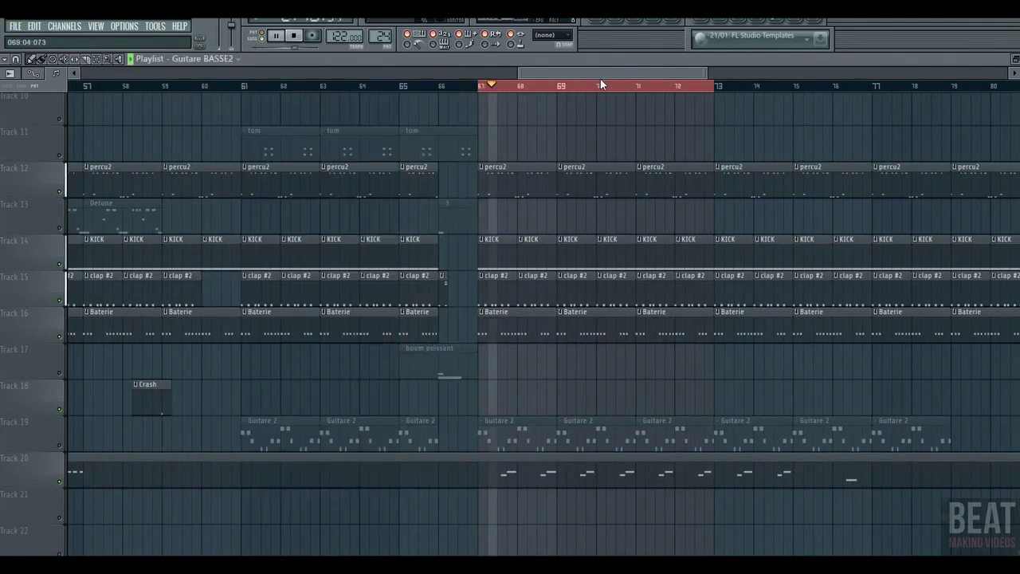
pyautogui.moveTo(606, 71); pyautogui.dragTo(642, 69)
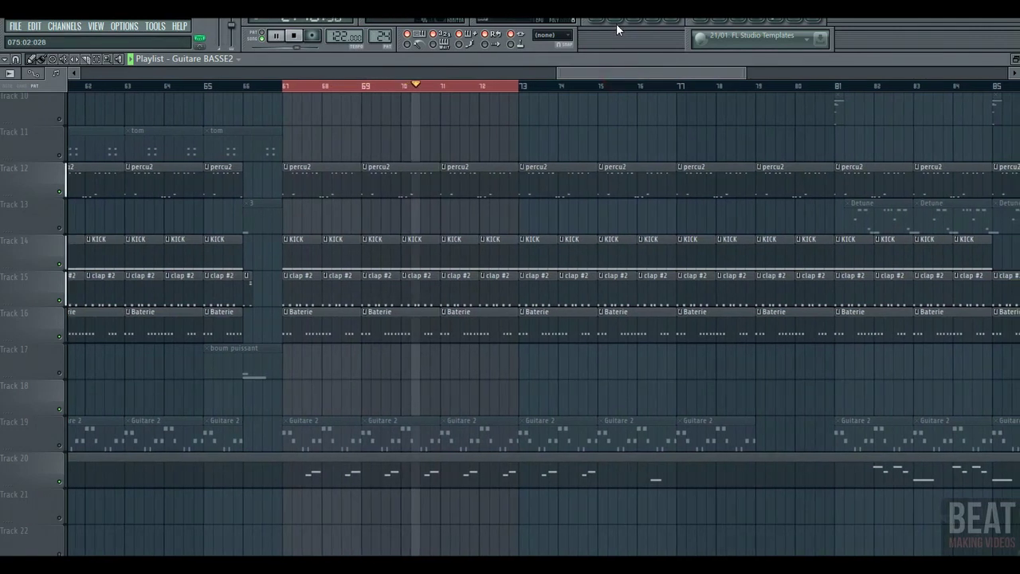
pyautogui.click(614, 24)
pyautogui.click(411, 292)
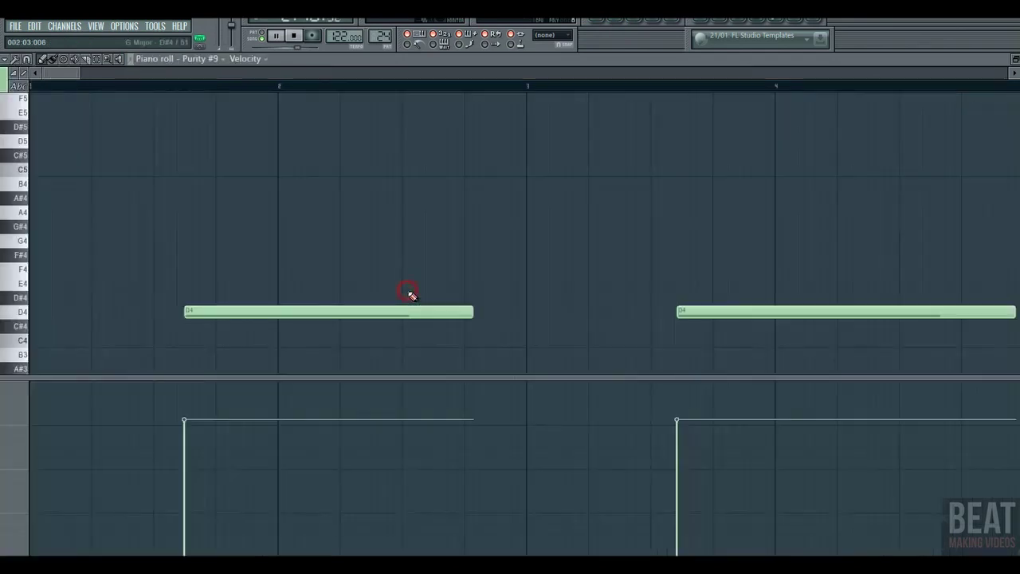
# Step: Review the rest of the Purity #9 notes and the instrument's loaded preset, and return to the playlist
pyautogui.moveTo(77, 72); pyautogui.dragTo(784, 84)
pyautogui.moveTo(487, 77); pyautogui.dragTo(701, 70)
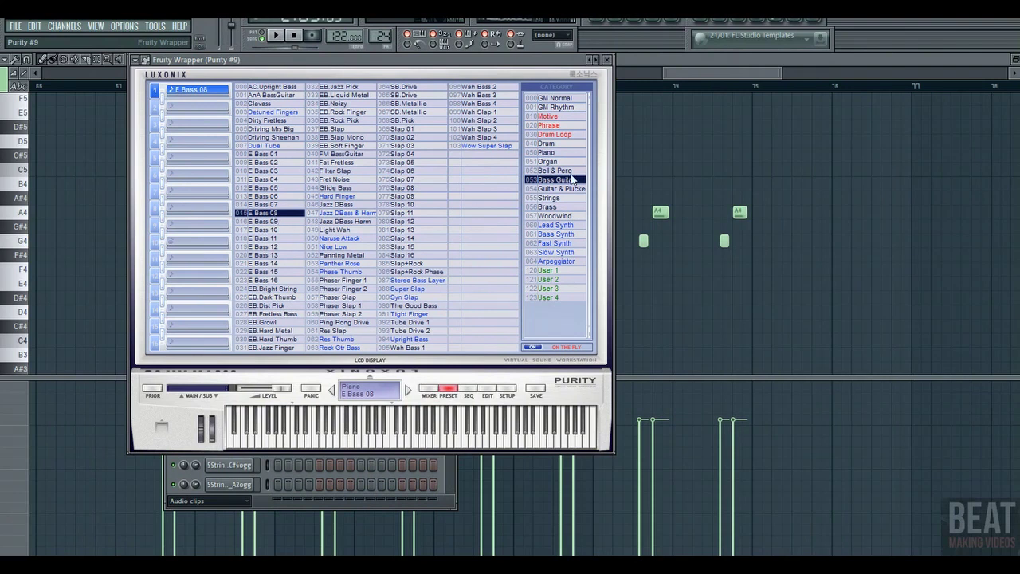
pyautogui.click(610, 64)
pyautogui.click(601, 26)
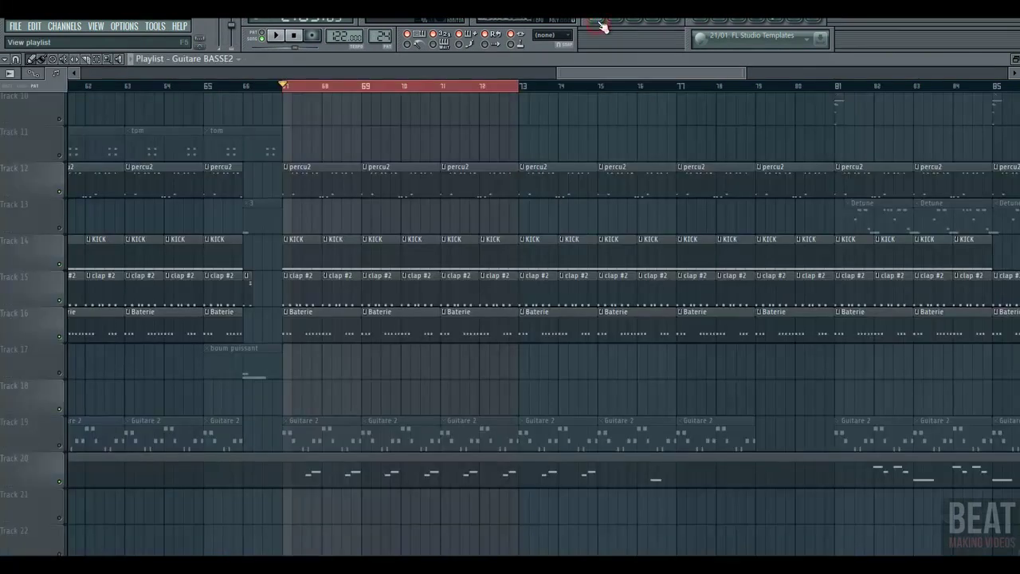